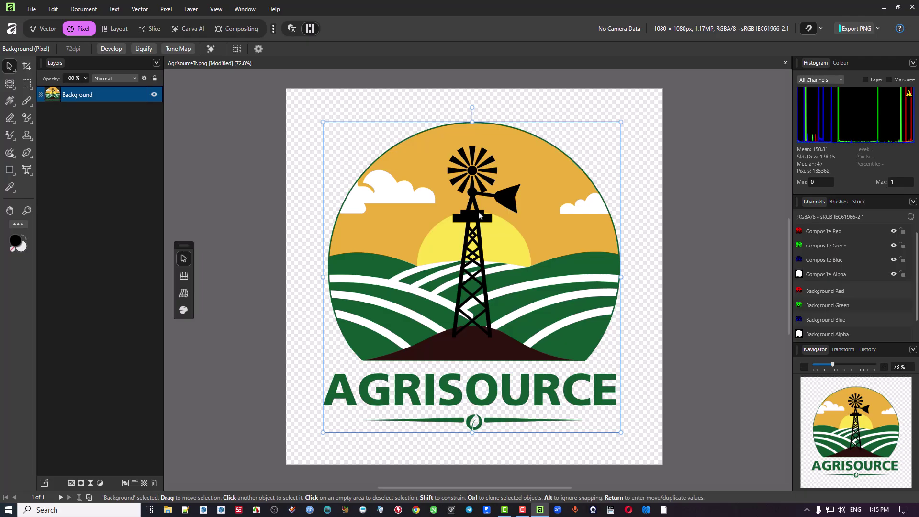
# - Open Vector > Image Trace on the AGRISOURCE logo, showing Edge Threshold 50% and Curve Fitting Tolerance 40%
pyautogui.scroll(5, 422, 201)
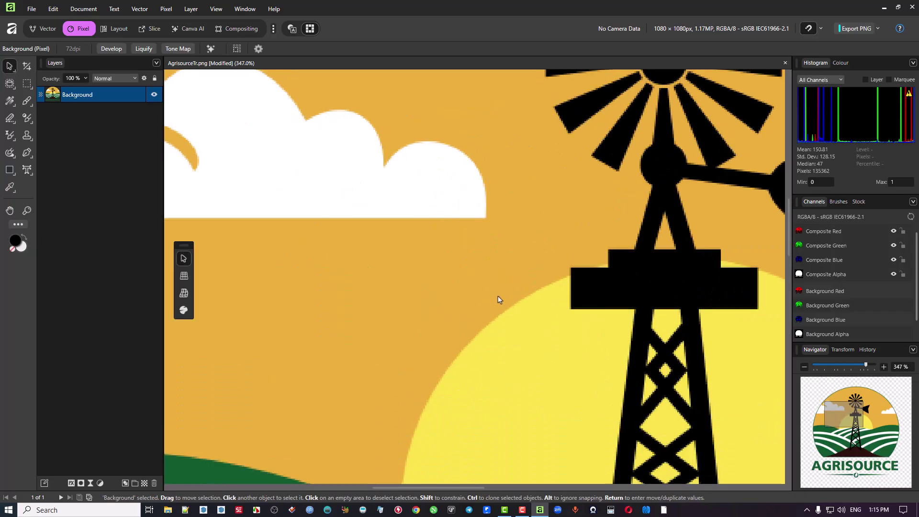
pyautogui.moveTo(501, 301); pyautogui.dragTo(341, 370)
pyautogui.scroll(3, 559, 235)
pyautogui.scroll(-7, 496, 221)
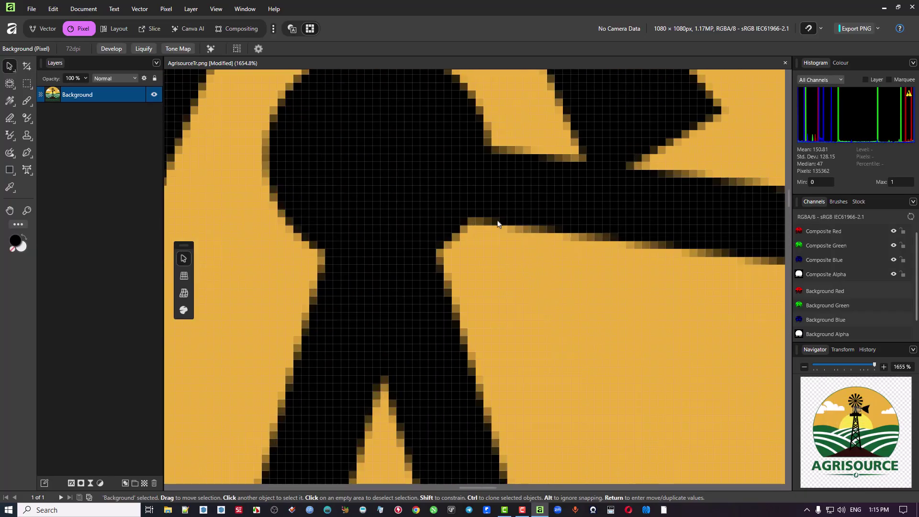
pyautogui.scroll(-3, 495, 221)
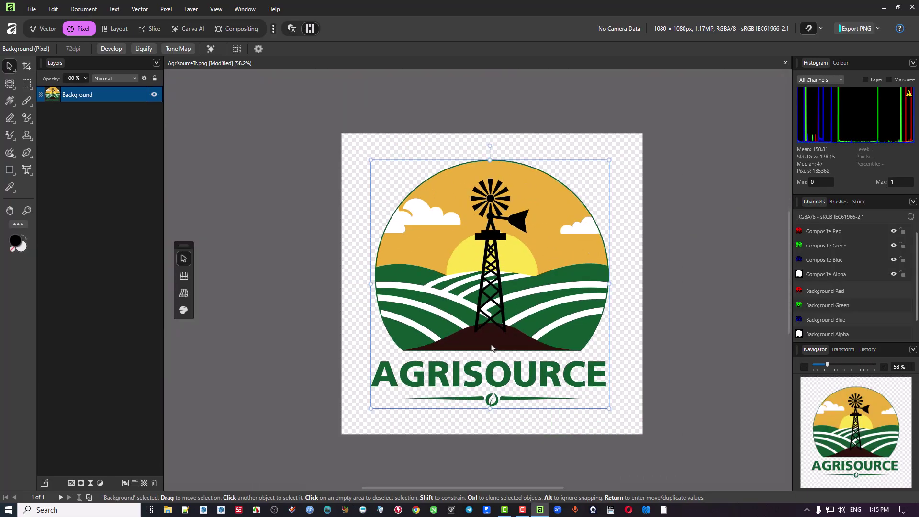
pyautogui.scroll(3, 493, 390)
pyautogui.scroll(-1, 486, 329)
pyautogui.scroll(-3, 485, 328)
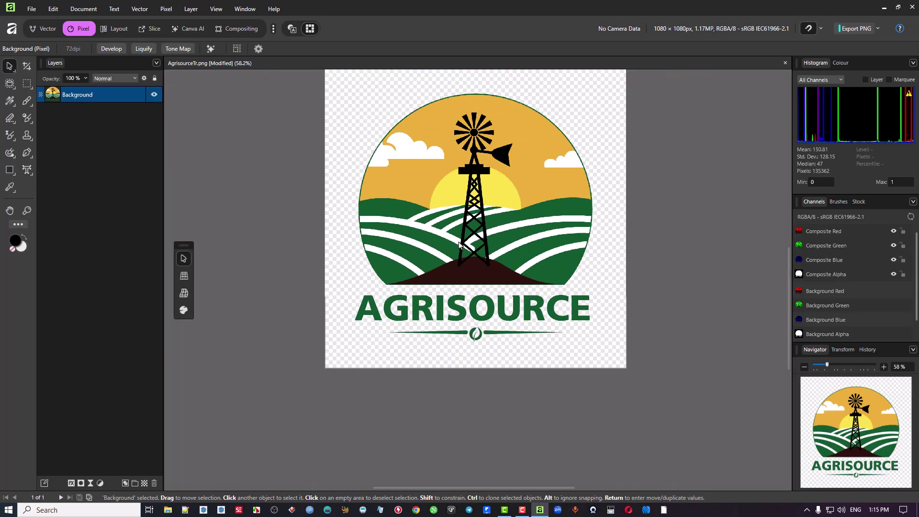
pyautogui.click(140, 8)
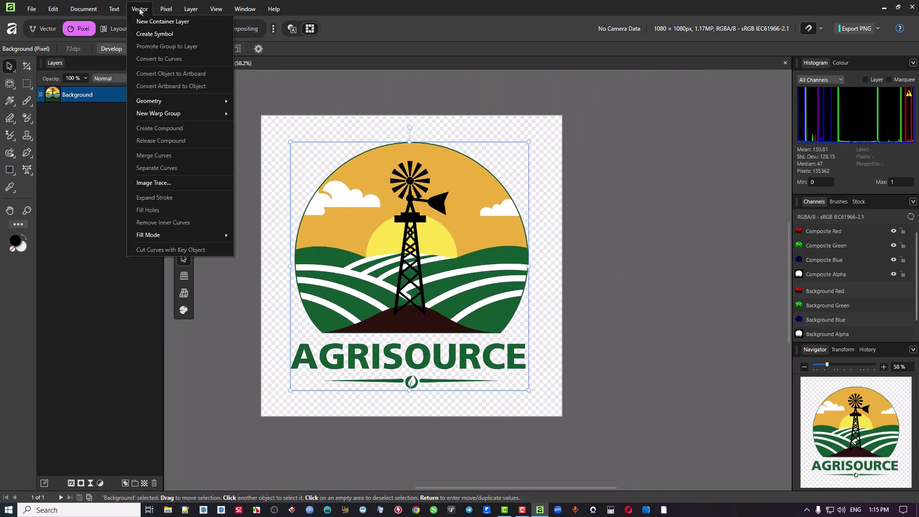
pyautogui.click(168, 184)
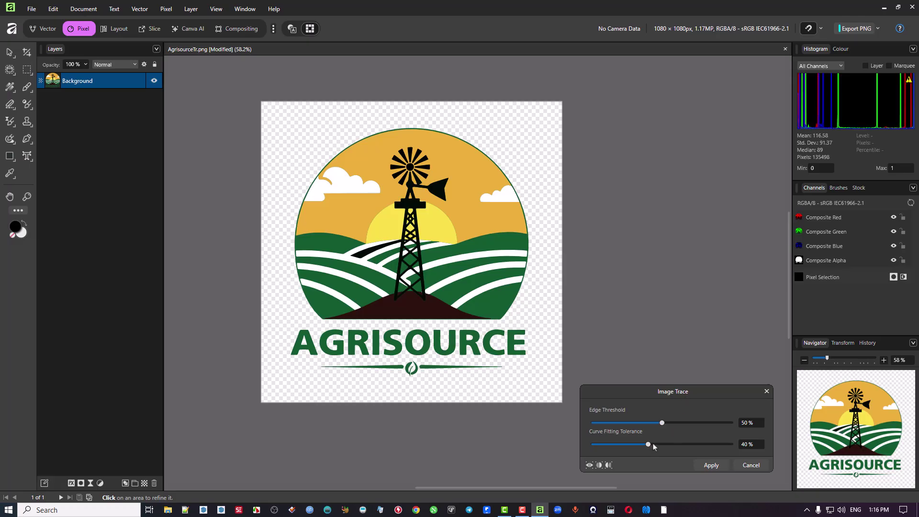
# - Turn on Split view and compare the original and traced windmill edges
pyautogui.click(600, 465)
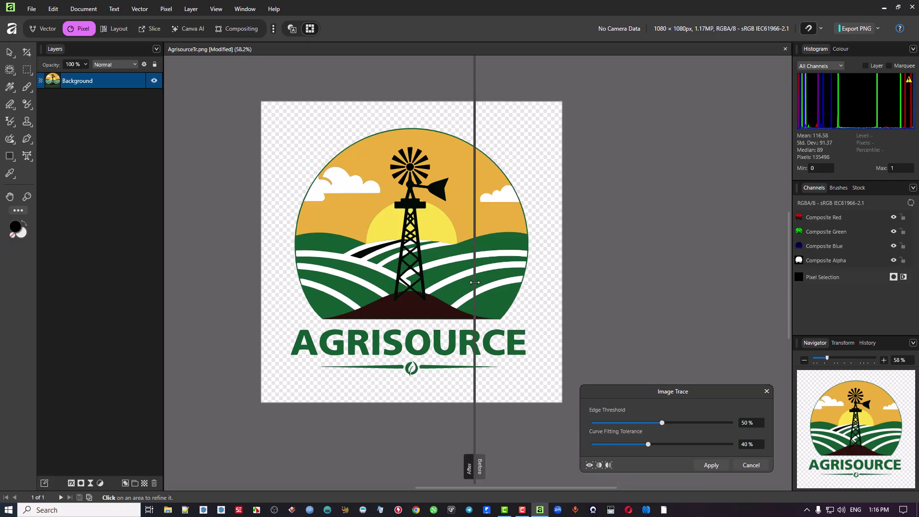
pyautogui.scroll(5, 468, 208)
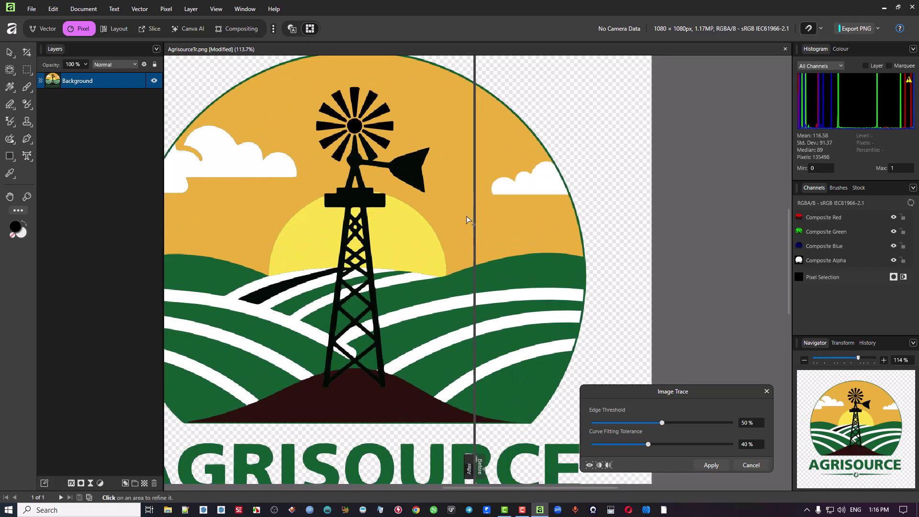
pyautogui.moveTo(474, 219); pyautogui.dragTo(382, 268)
pyautogui.scroll(5, 346, 109)
pyautogui.scroll(3, 346, 110)
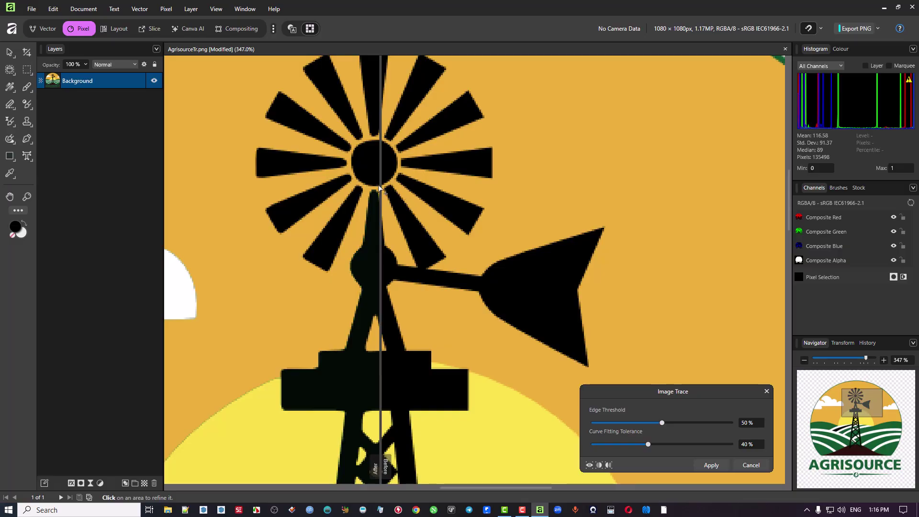
pyautogui.moveTo(380, 185)
pyautogui.mouseDown()
pyautogui.moveTo(626, 206)
pyautogui.moveTo(293, 216)
pyautogui.moveTo(523, 214)
pyautogui.moveTo(244, 201)
pyautogui.moveTo(492, 214)
pyautogui.moveTo(364, 213)
pyautogui.moveTo(642, 249)
pyautogui.moveTo(372, 244)
pyautogui.mouseUp()
# - Raise Edge Threshold and Curve Fitting Tolerance both to 100% and recheck the windmill hub
pyautogui.moveTo(663, 424); pyautogui.dragTo(731, 424)
pyautogui.moveTo(649, 444); pyautogui.dragTo(732, 445)
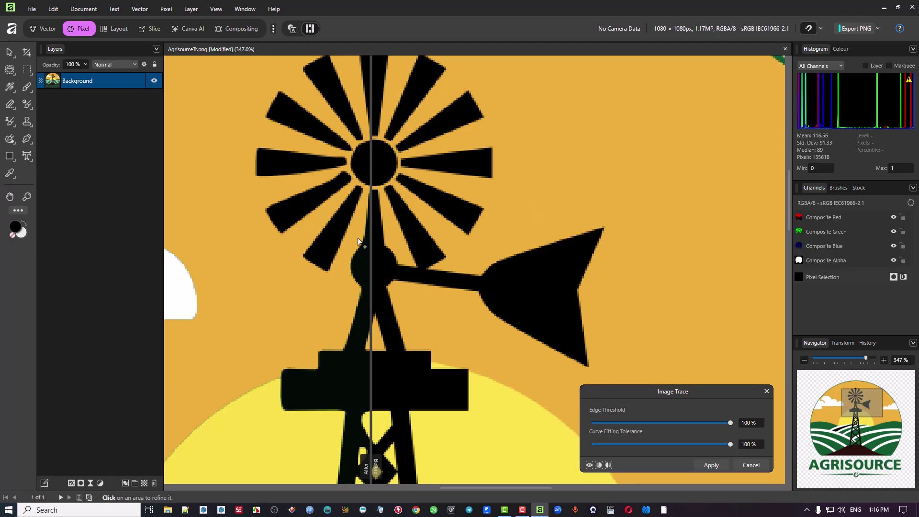
pyautogui.moveTo(370, 224); pyautogui.dragTo(407, 224)
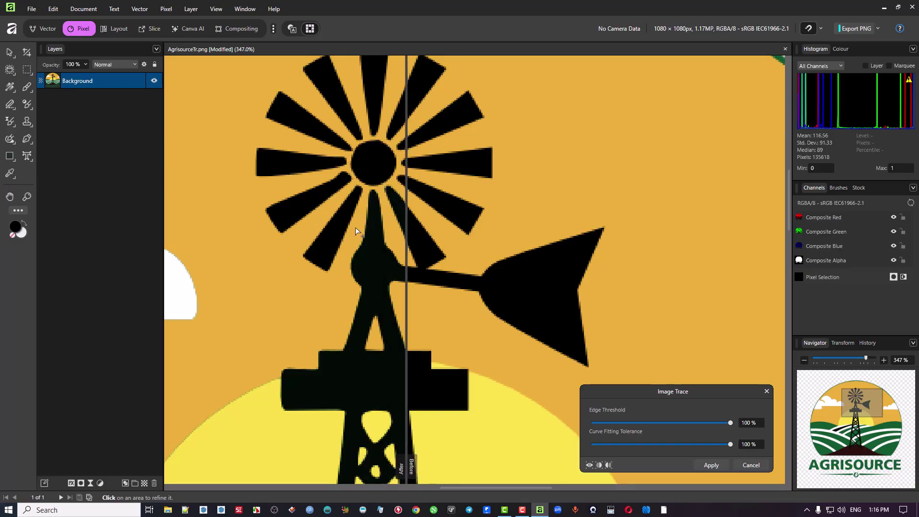
pyautogui.scroll(3, 337, 225)
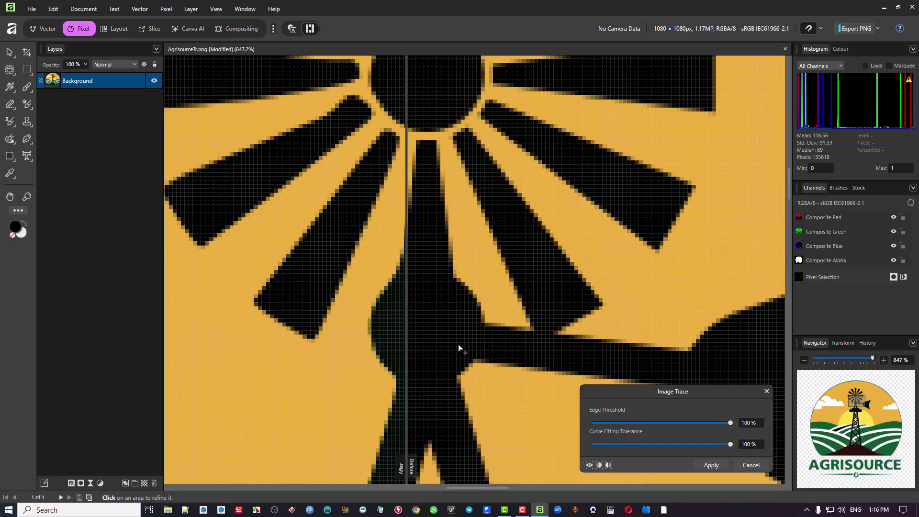
# - Apply the trace and select a windmill blade to see its own Curve layer
pyautogui.click(712, 466)
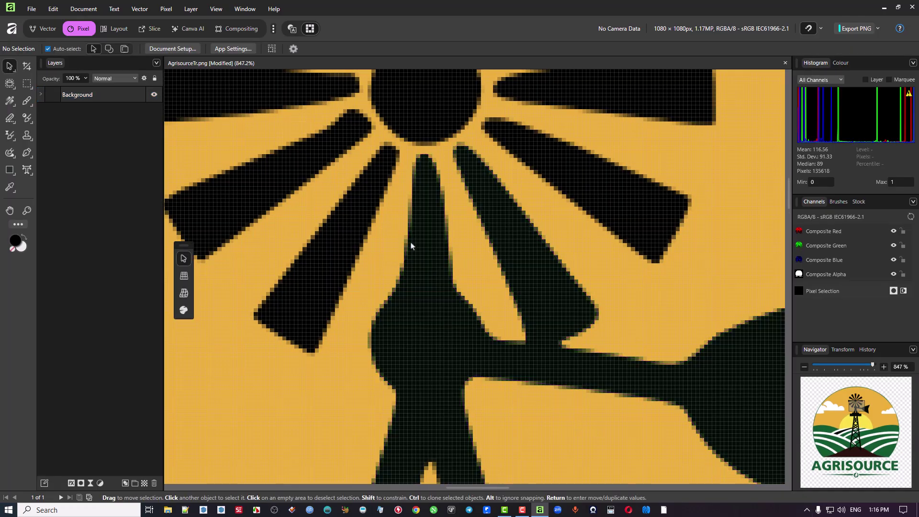
pyautogui.click(347, 230)
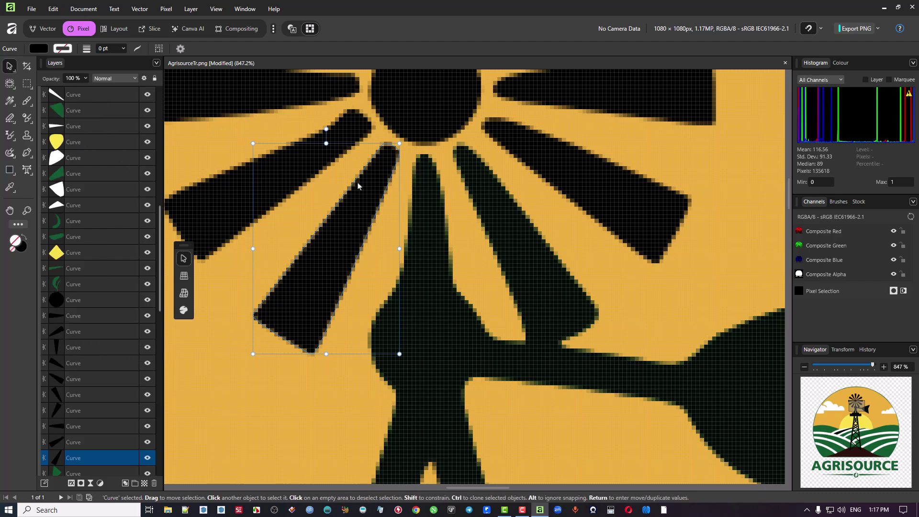
pyautogui.scroll(3, 343, 210)
pyautogui.scroll(-6, 356, 192)
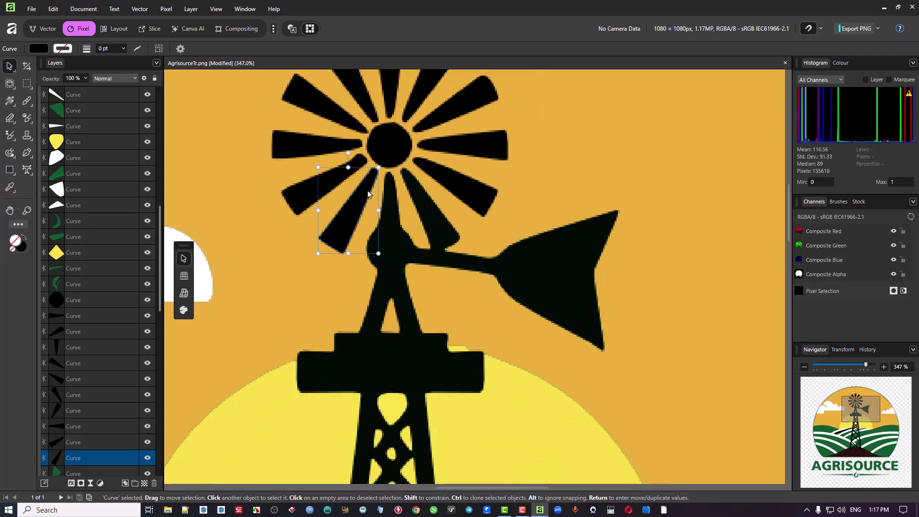
pyautogui.scroll(3, 396, 252)
pyautogui.scroll(2, 396, 253)
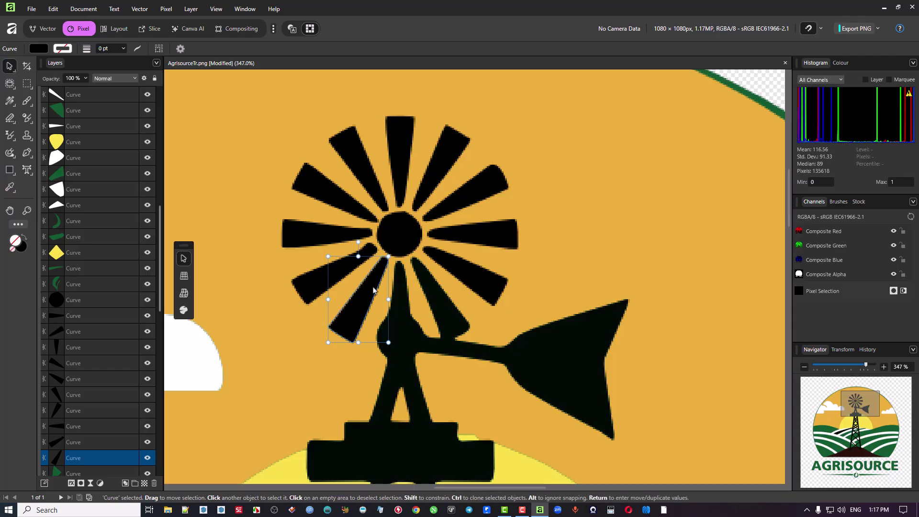
pyautogui.scroll(4, 373, 290)
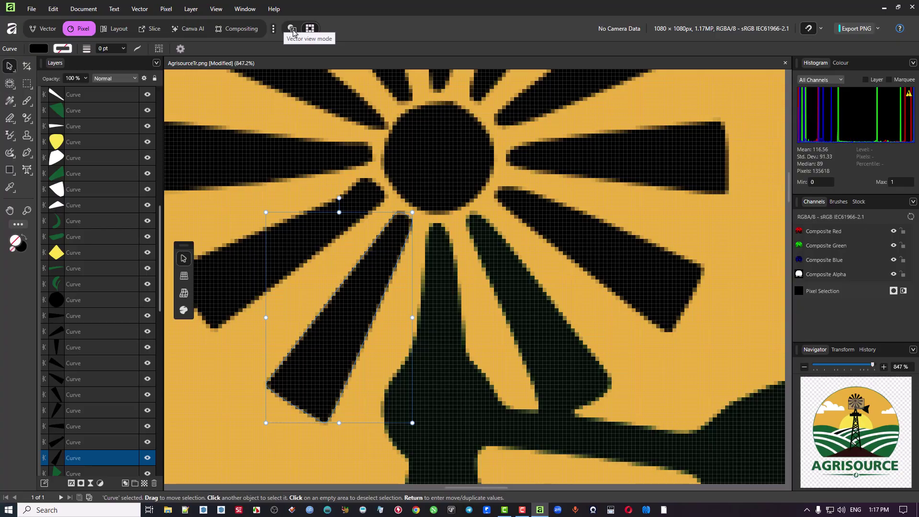
# - Toggle Vector view mode on, off and back on to show the windmill as smooth outlines
pyautogui.click(292, 29)
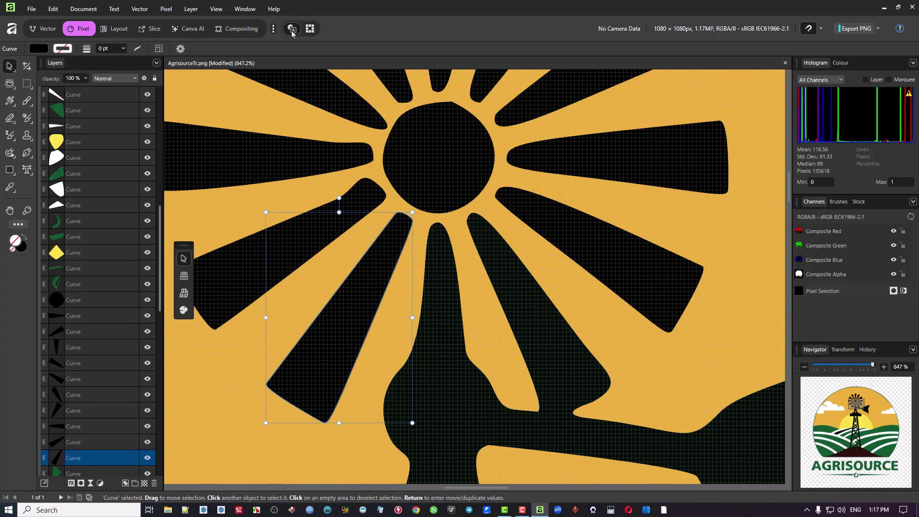
pyautogui.click(293, 31)
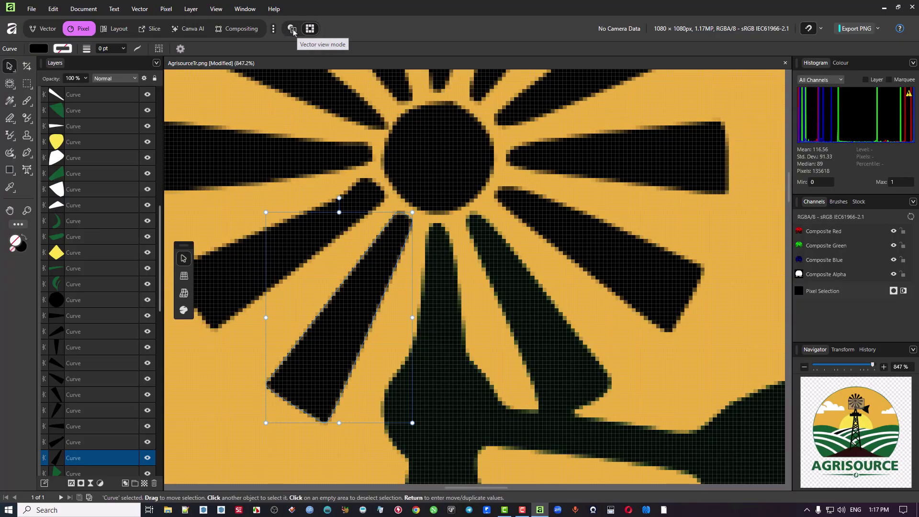
pyautogui.click(293, 30)
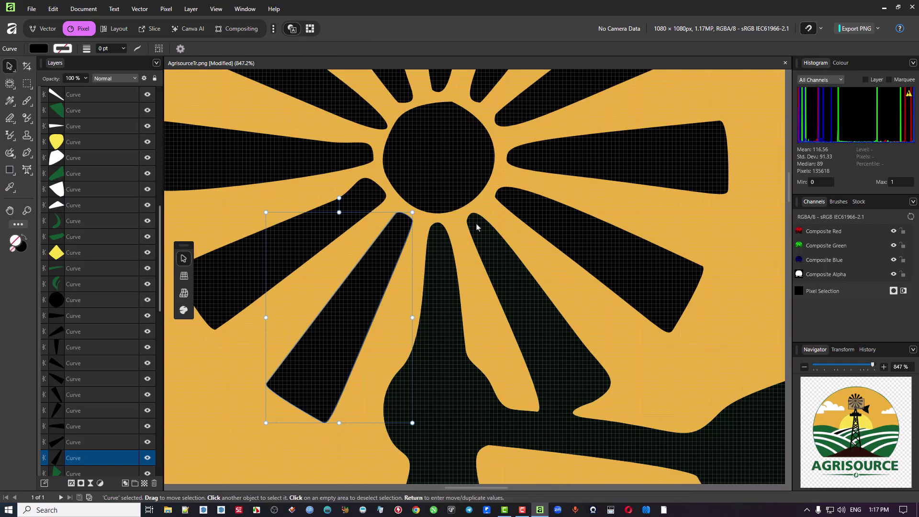
pyautogui.scroll(-3, 474, 235)
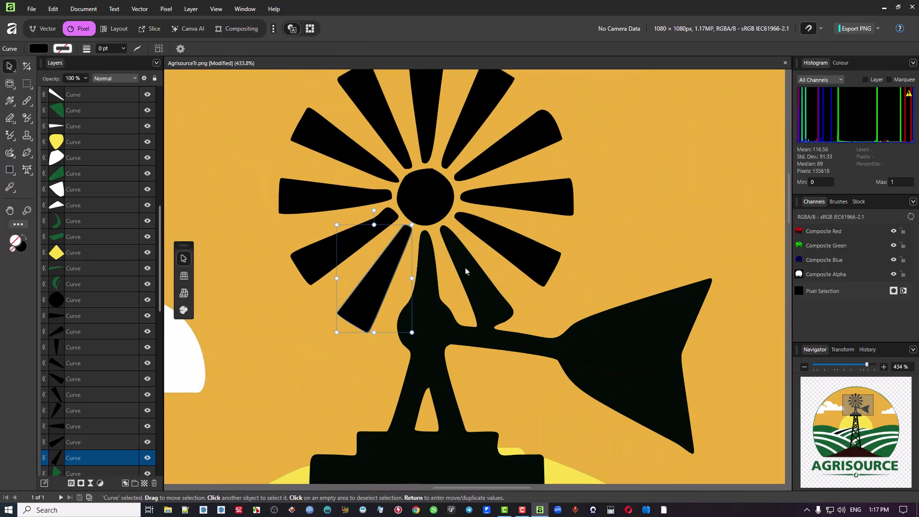
pyautogui.scroll(2, 475, 329)
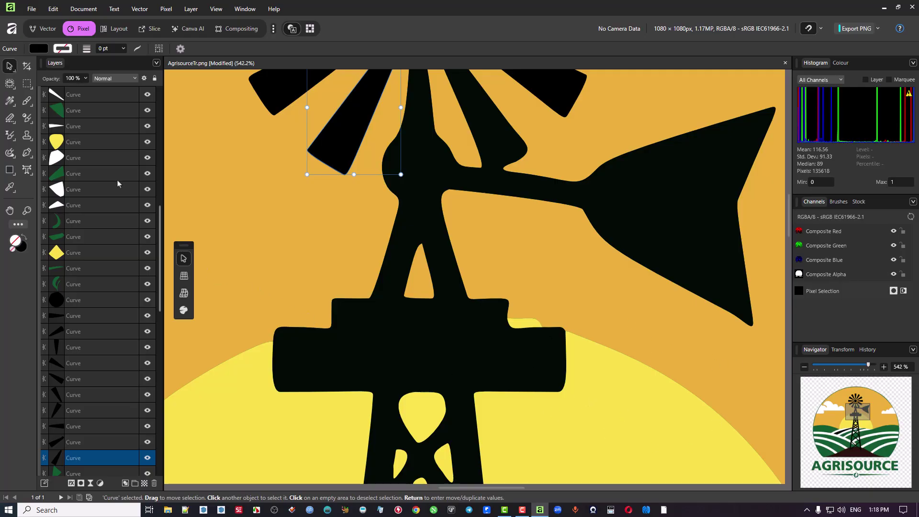
# - Undo the blade selection and then the Image Trace from the Edit menu
pyautogui.click(53, 10)
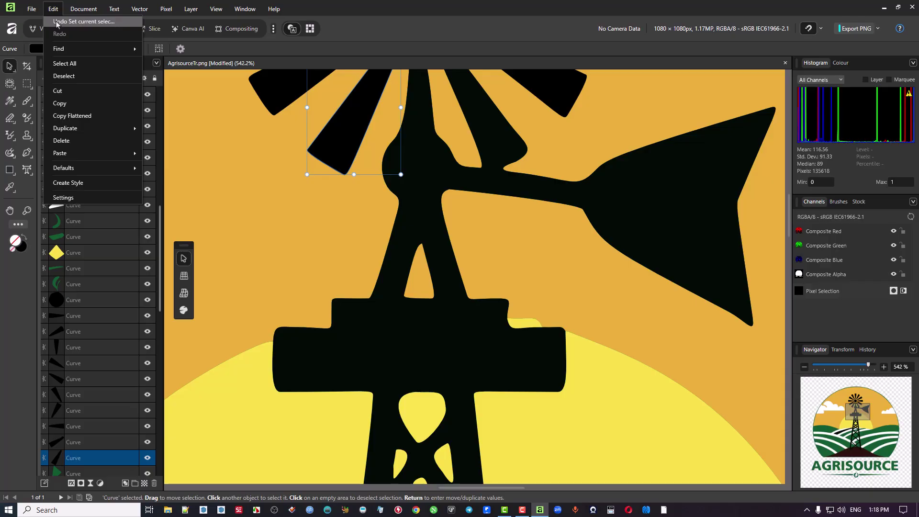
pyautogui.moveTo(72, 22)
pyautogui.click(61, 23)
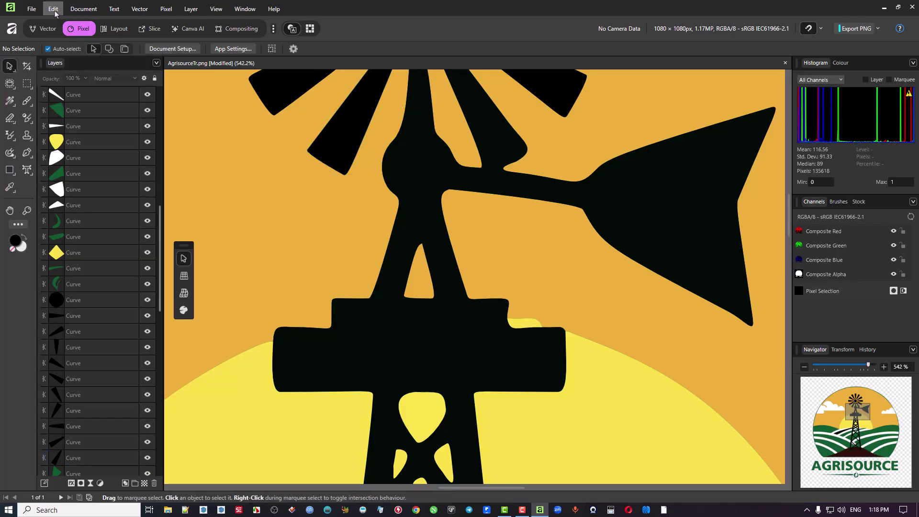
pyautogui.click(54, 9)
pyautogui.click(67, 21)
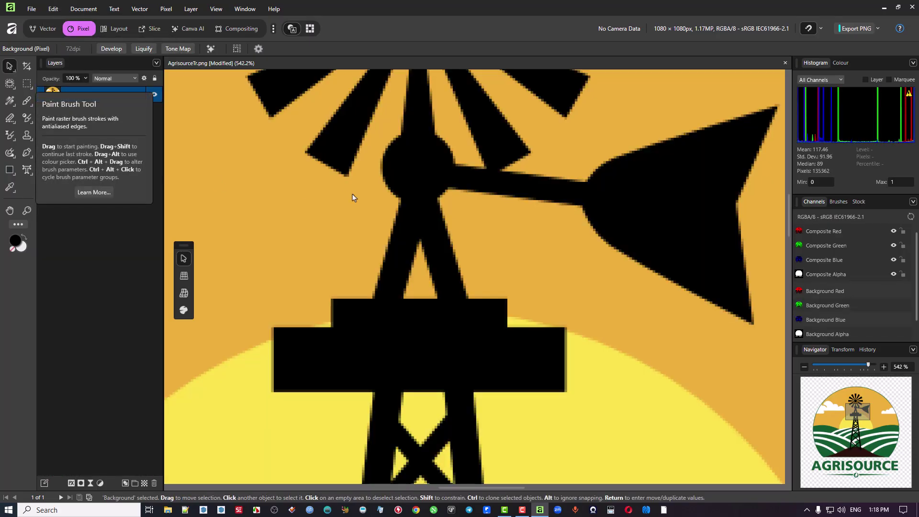
# - Zoom out, enable Vector view mode and reopen Image Trace with both sliders at 100%
pyautogui.scroll(-6, 381, 233)
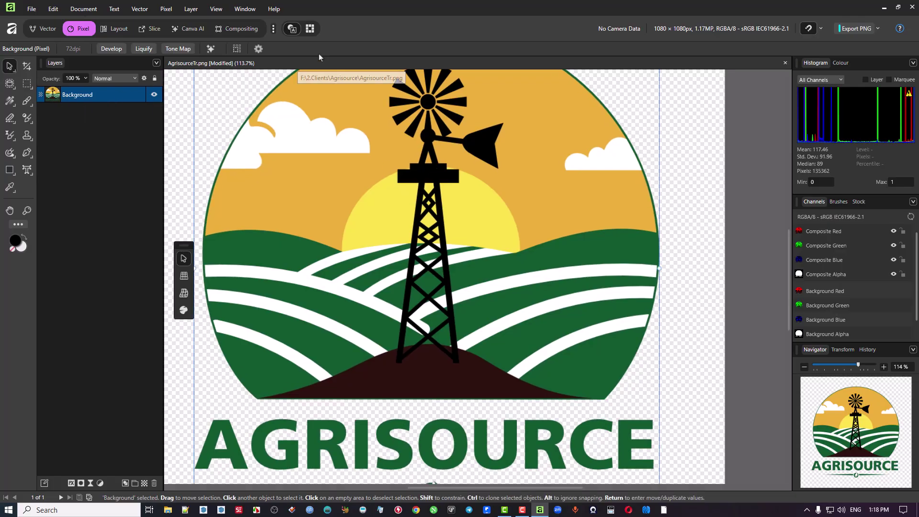
pyautogui.click(292, 30)
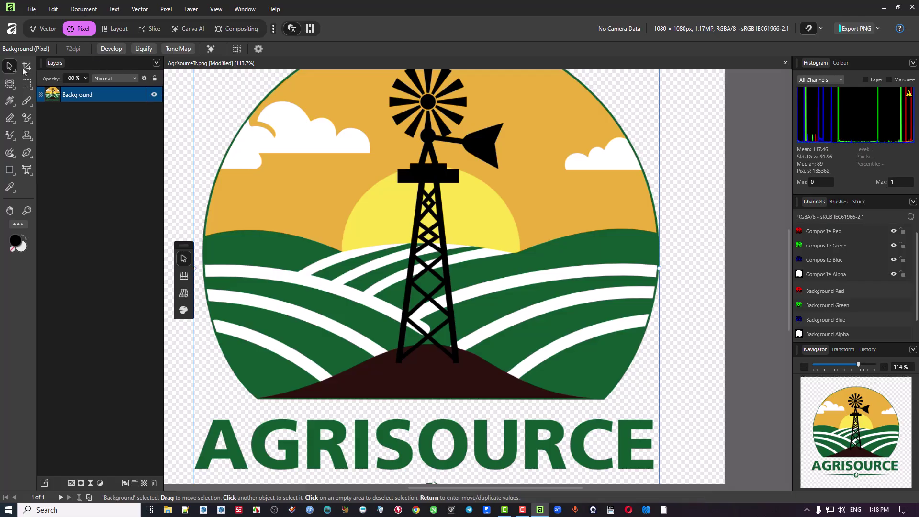
pyautogui.click(139, 9)
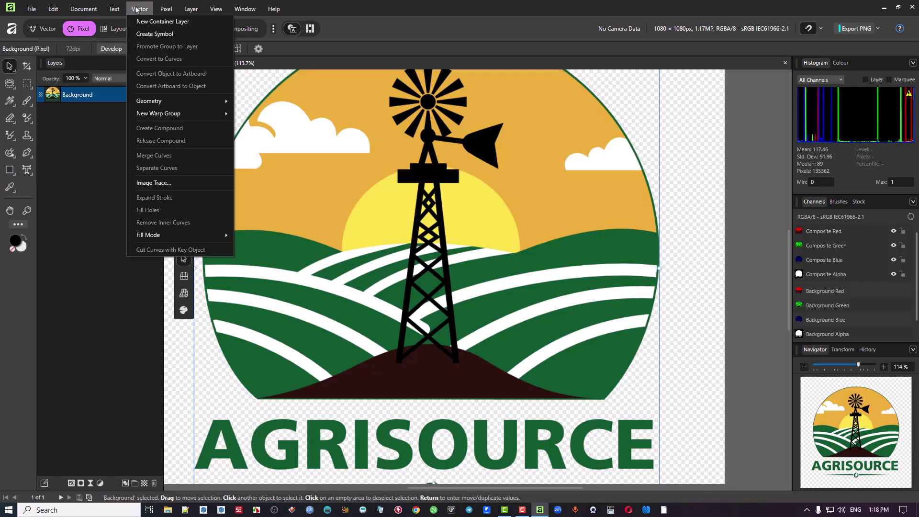
pyautogui.click(181, 184)
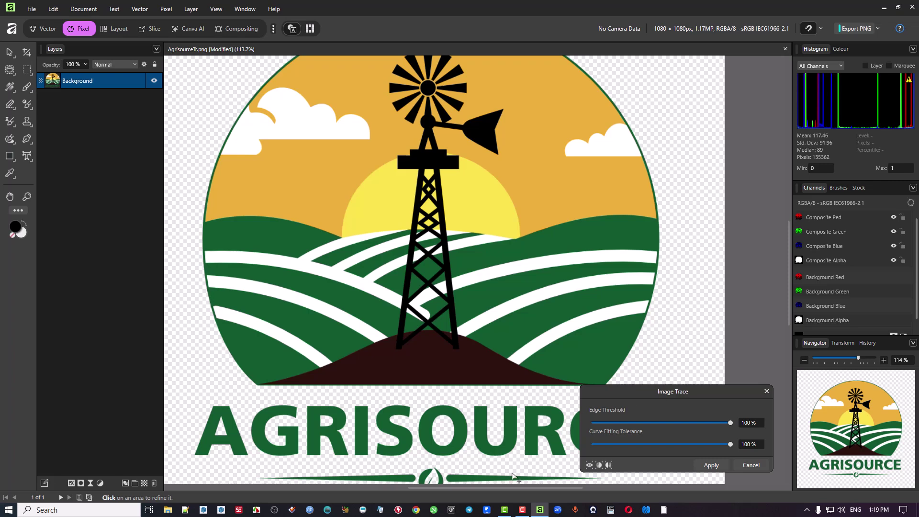
pyautogui.click(601, 469)
pyautogui.scroll(5, 477, 438)
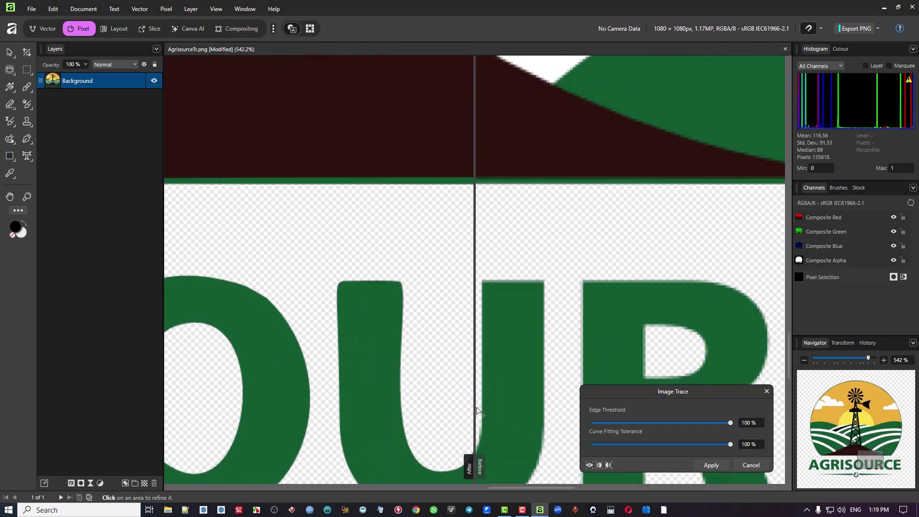
pyautogui.moveTo(482, 421); pyautogui.dragTo(498, 335)
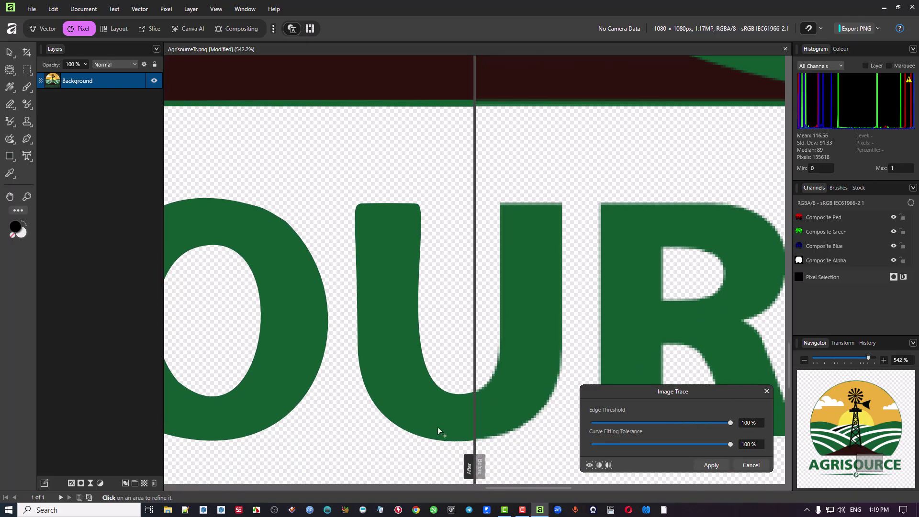
pyautogui.moveTo(477, 466); pyautogui.dragTo(391, 462)
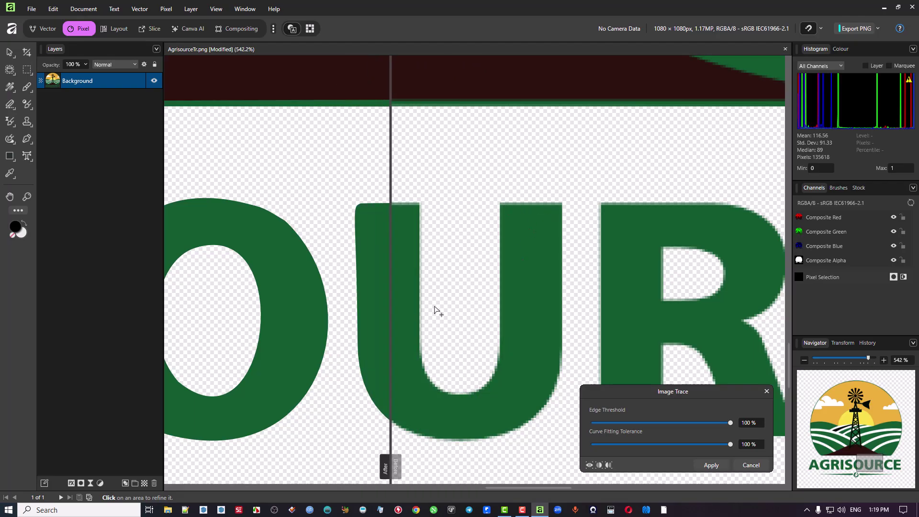
pyautogui.moveTo(391, 460)
pyautogui.mouseDown()
pyautogui.moveTo(470, 449)
pyautogui.moveTo(302, 433)
pyautogui.moveTo(532, 448)
pyautogui.mouseUp()
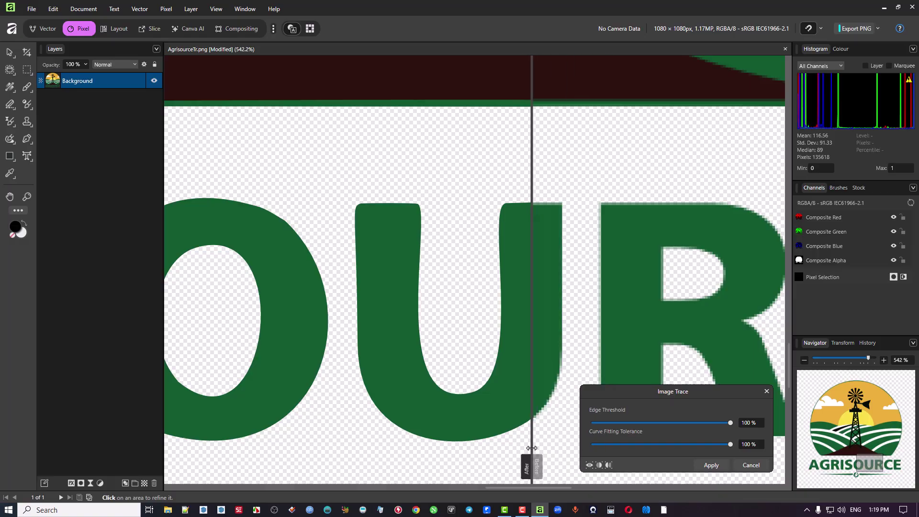
pyautogui.scroll(4, 551, 244)
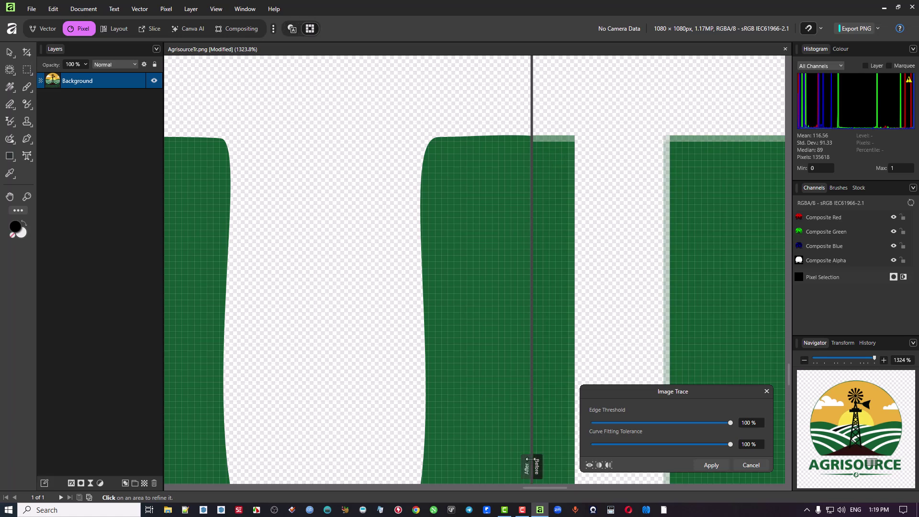
# - Compare stem edges in split view, then set Curve Fitting Tolerance to 0% with Edge Threshold at 100%
pyautogui.moveTo(531, 465); pyautogui.dragTo(511, 458)
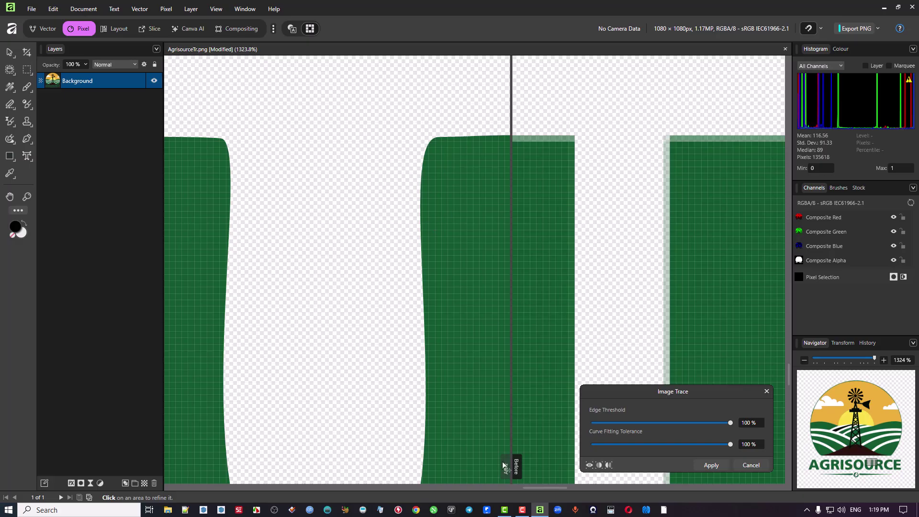
pyautogui.moveTo(507, 467); pyautogui.dragTo(502, 434)
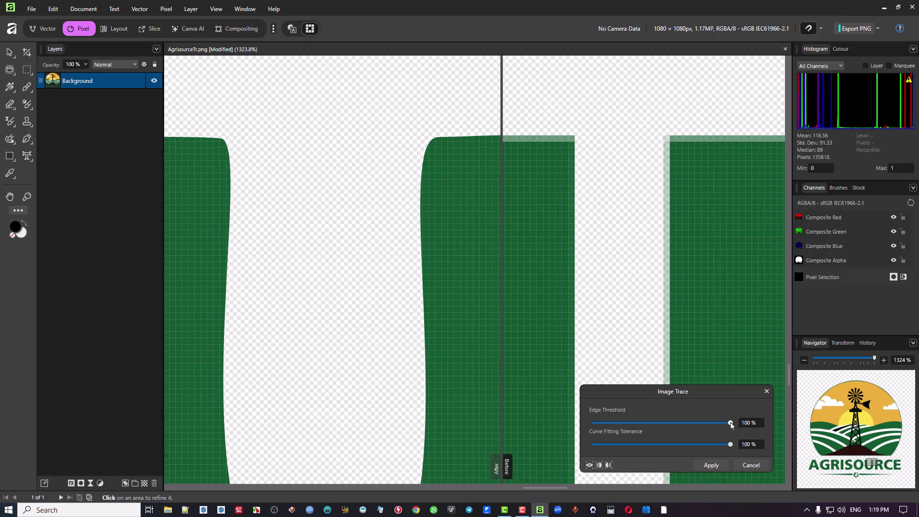
pyautogui.moveTo(731, 424); pyautogui.dragTo(546, 415)
pyautogui.moveTo(594, 423); pyautogui.dragTo(784, 416)
pyautogui.moveTo(732, 446)
pyautogui.mouseDown()
pyautogui.moveTo(565, 424)
pyautogui.moveTo(476, 436)
pyautogui.mouseUp()
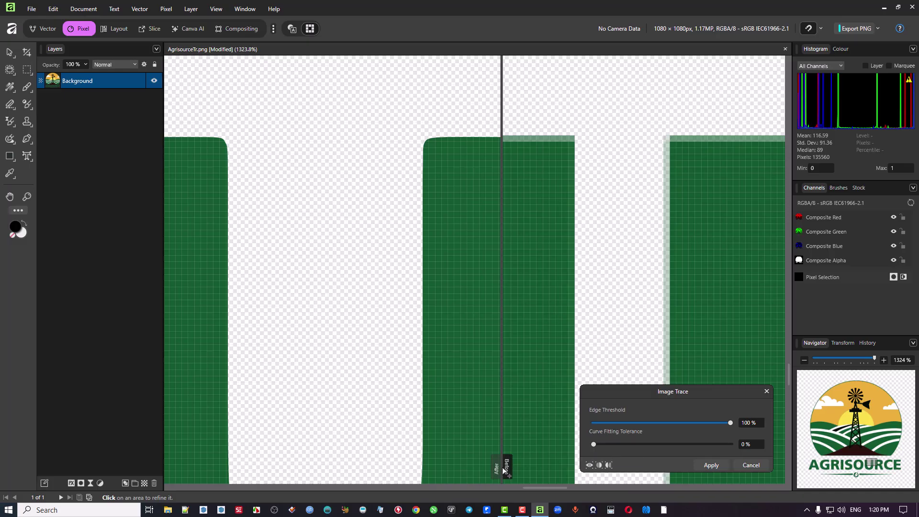
# - Test Curve Fitting Tolerance at mid-range and 50%, then set it and Edge Threshold to 0%
pyautogui.moveTo(594, 445); pyautogui.dragTo(761, 448)
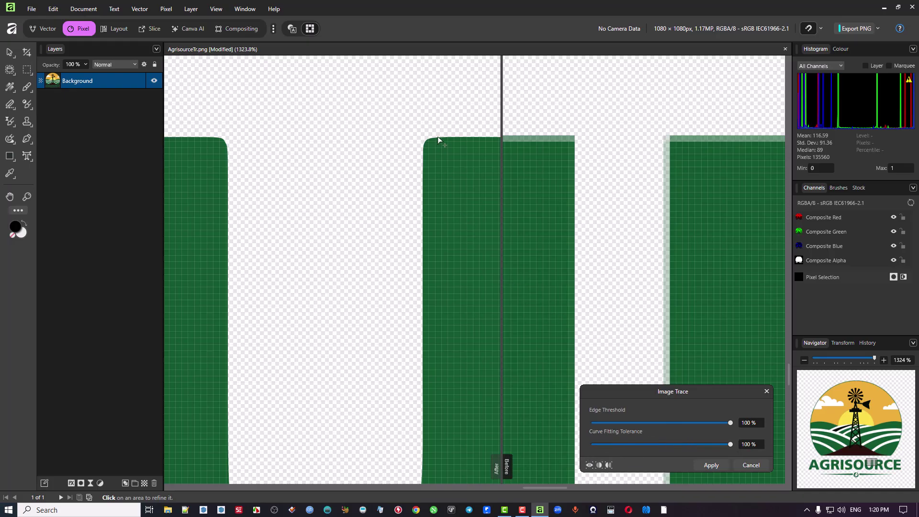
pyautogui.click(441, 207)
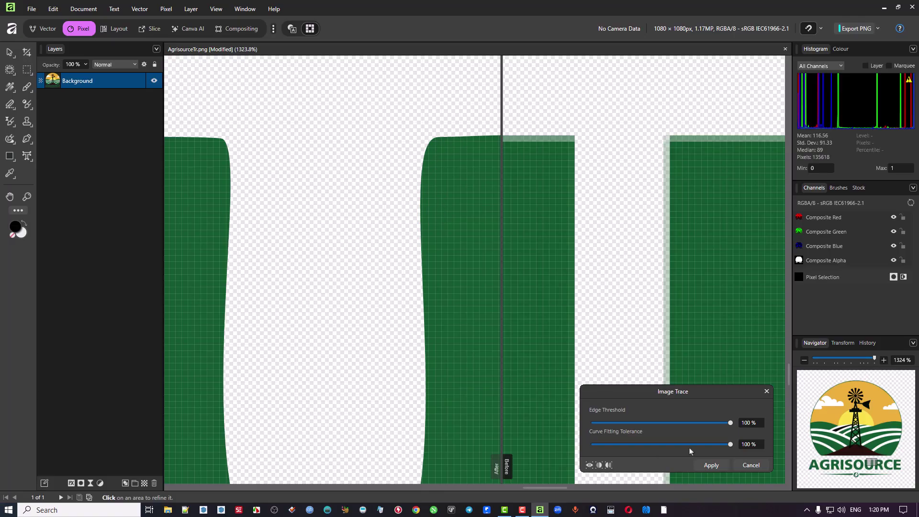
pyautogui.moveTo(725, 448); pyautogui.dragTo(662, 444)
pyautogui.click(477, 236)
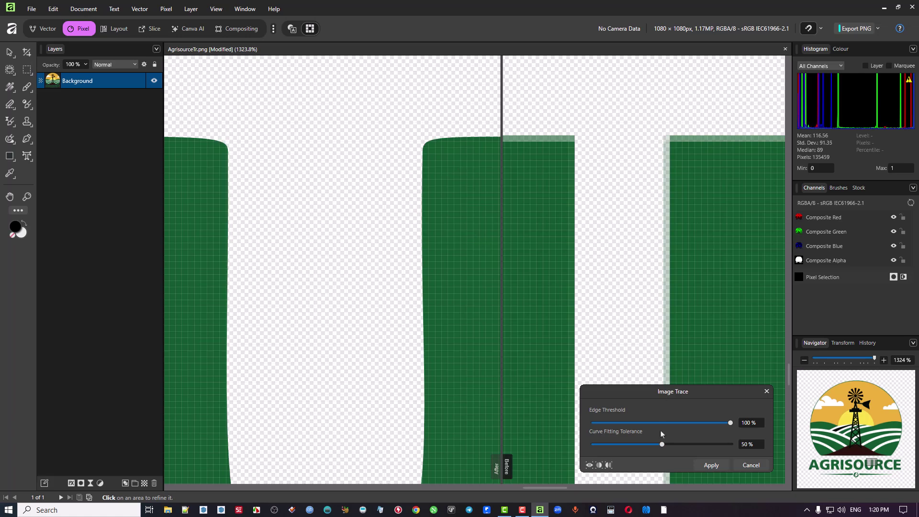
pyautogui.moveTo(662, 445); pyautogui.dragTo(529, 437)
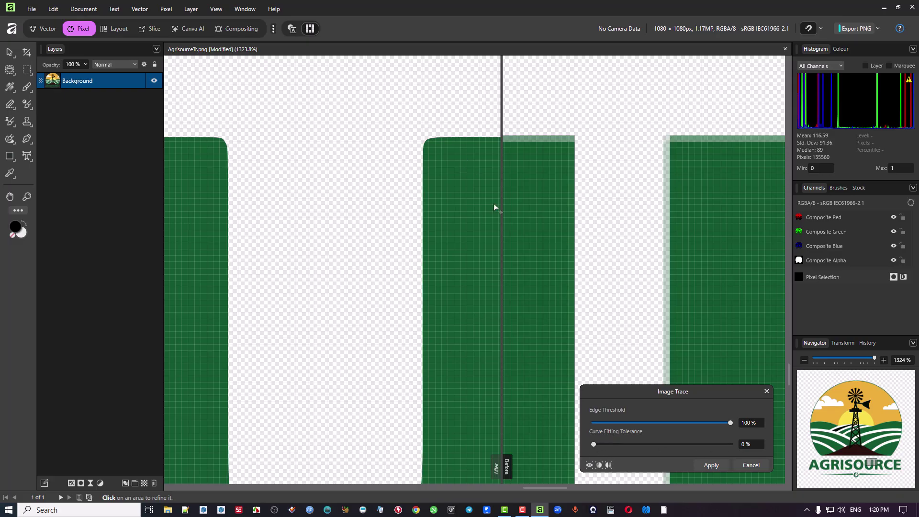
pyautogui.moveTo(730, 426); pyautogui.dragTo(665, 426)
pyautogui.moveTo(665, 424); pyautogui.dragTo(490, 434)
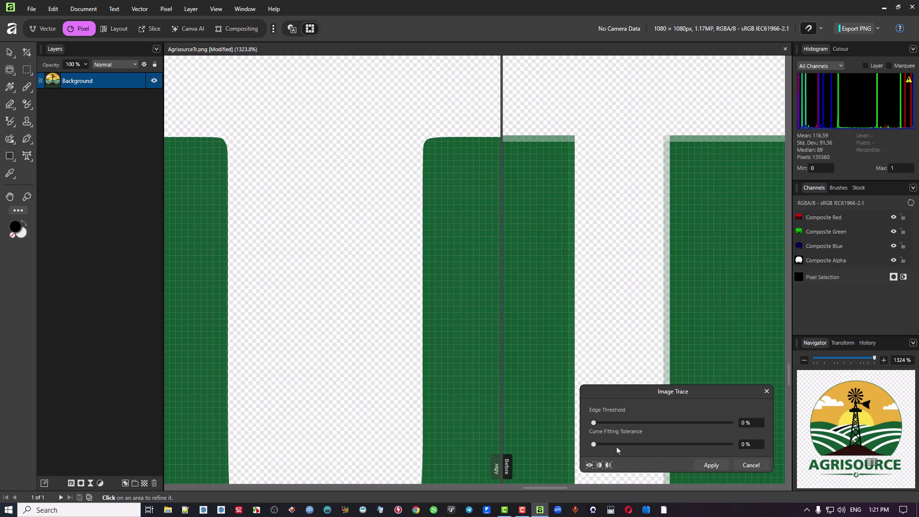
# - Apply the 0% trace settings, closing Image Trace, and zoom around the logo
pyautogui.click(712, 465)
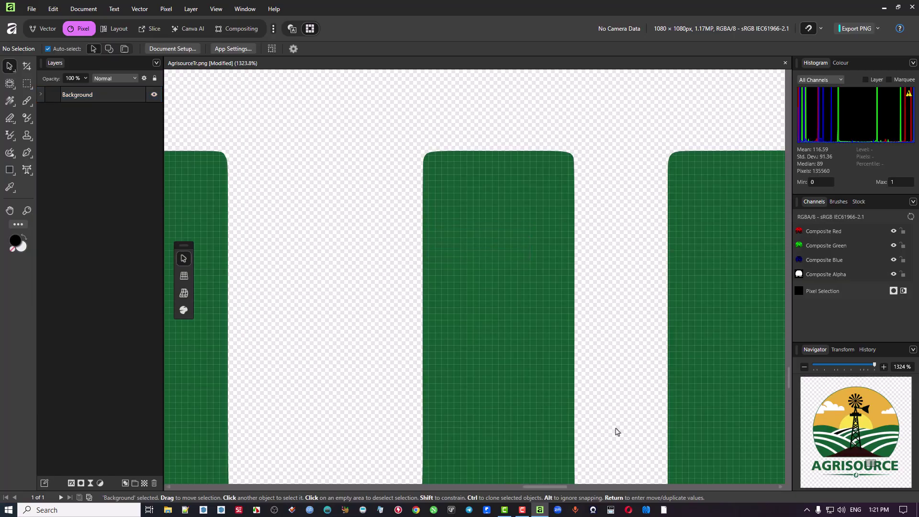
pyautogui.scroll(-10, 532, 191)
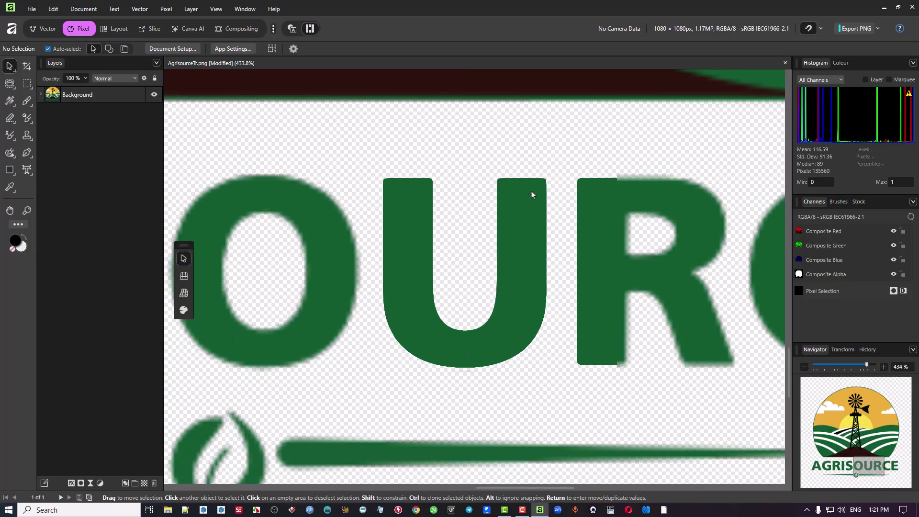
pyautogui.scroll(2, 575, 225)
pyautogui.hscroll(-3, 575, 225)
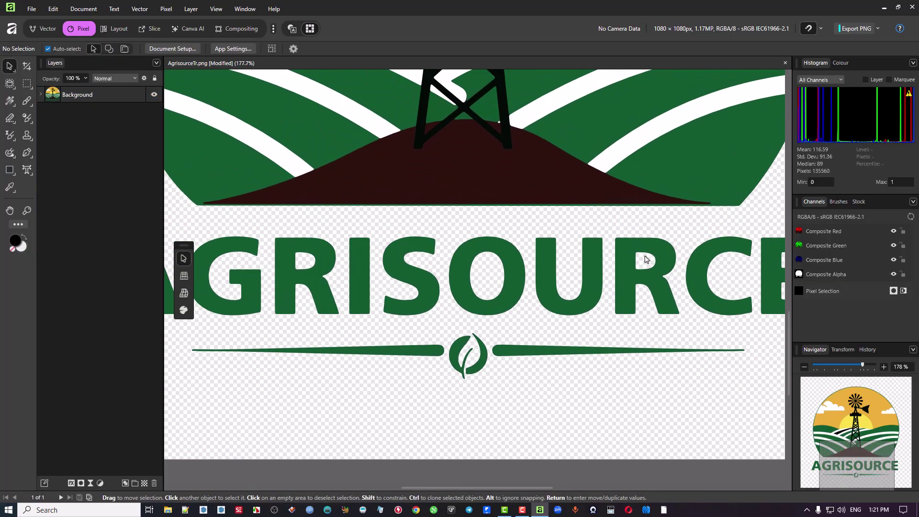
pyautogui.hscroll(2, 649, 259)
pyautogui.scroll(1, 650, 259)
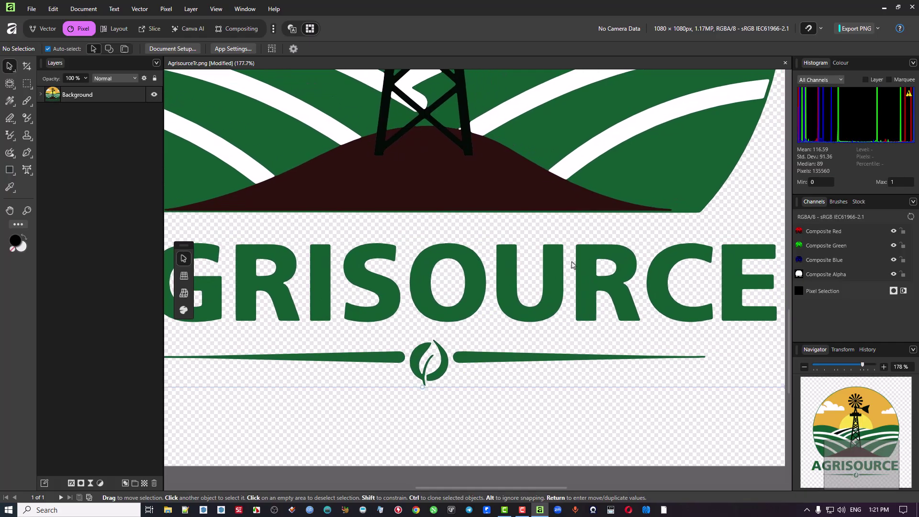
pyautogui.scroll(6, 504, 248)
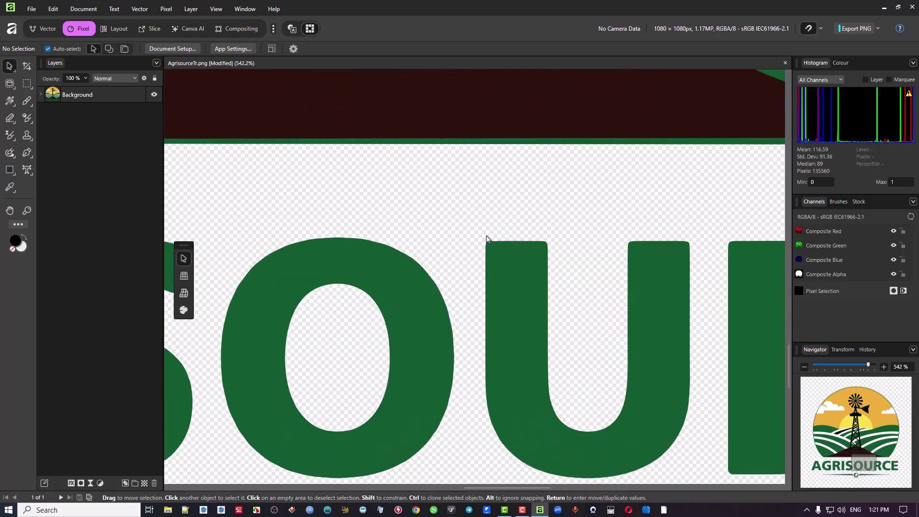
pyautogui.scroll(3, 489, 243)
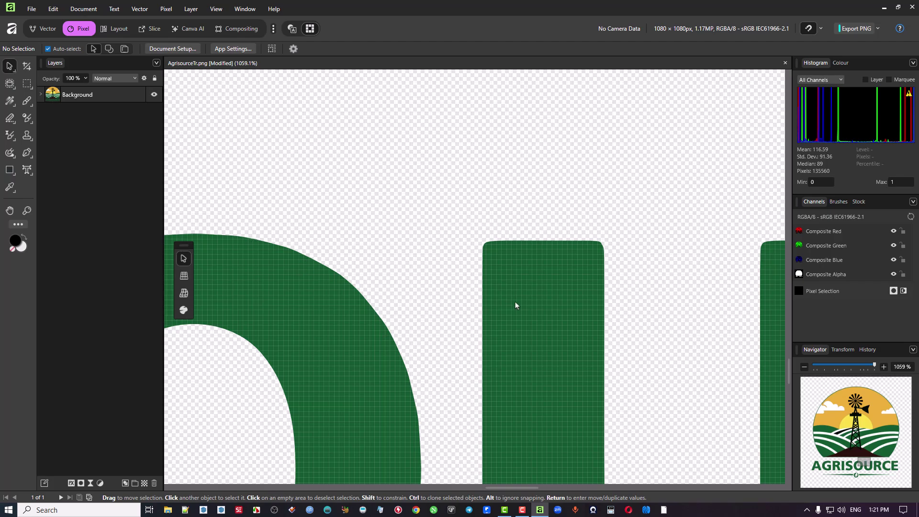
pyautogui.scroll(-5, 517, 301)
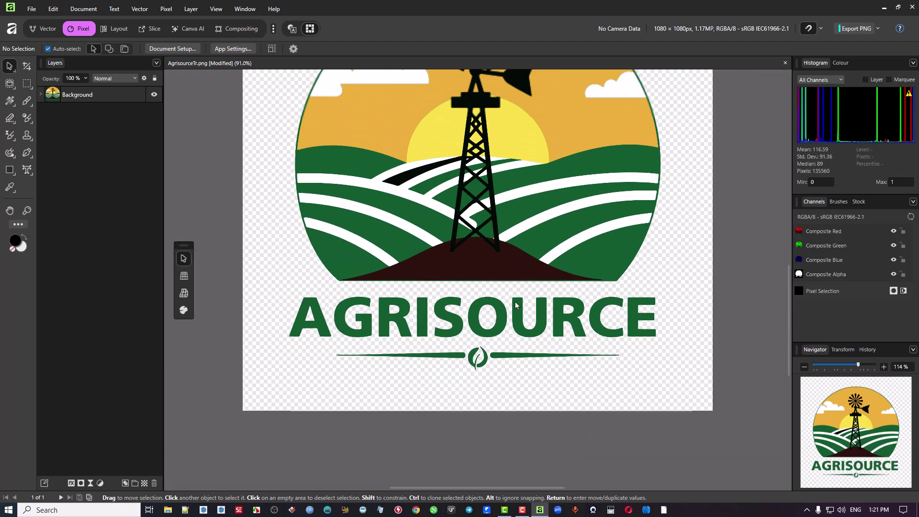
pyautogui.scroll(-2, 509, 240)
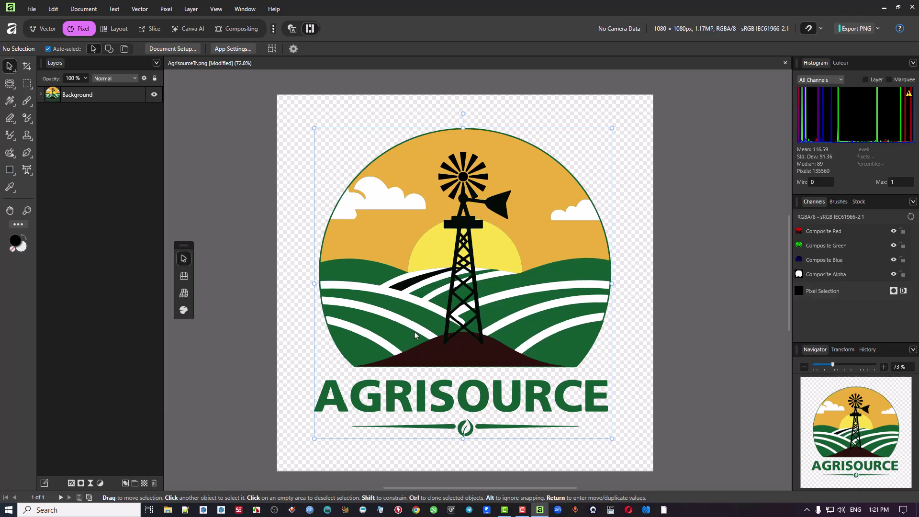
pyautogui.scroll(1, 517, 397)
# - Select the AGRISOURCE logo on the canvas
pyautogui.click(517, 396)
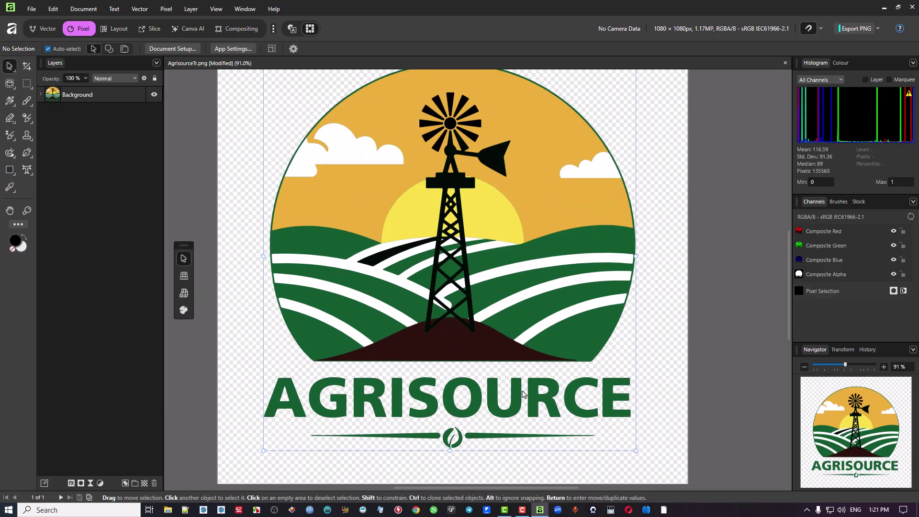
pyautogui.scroll(3, 519, 398)
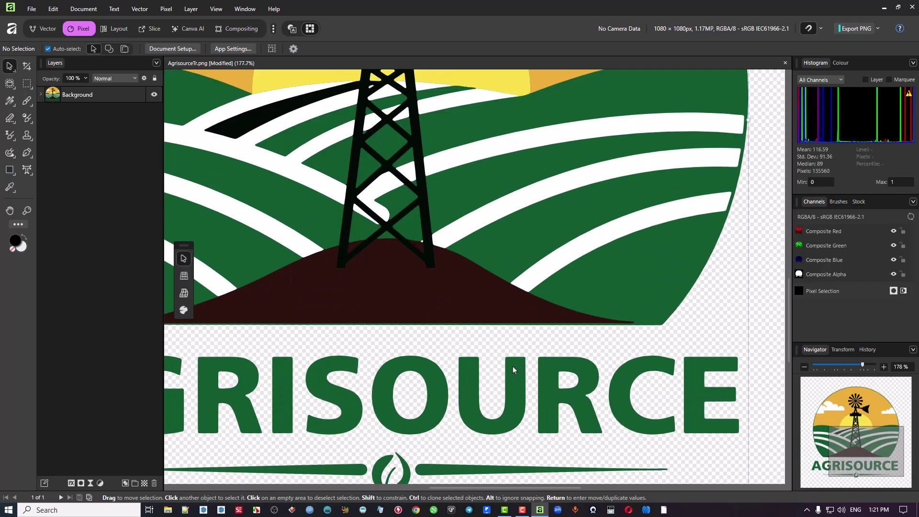
pyautogui.scroll(5, 514, 366)
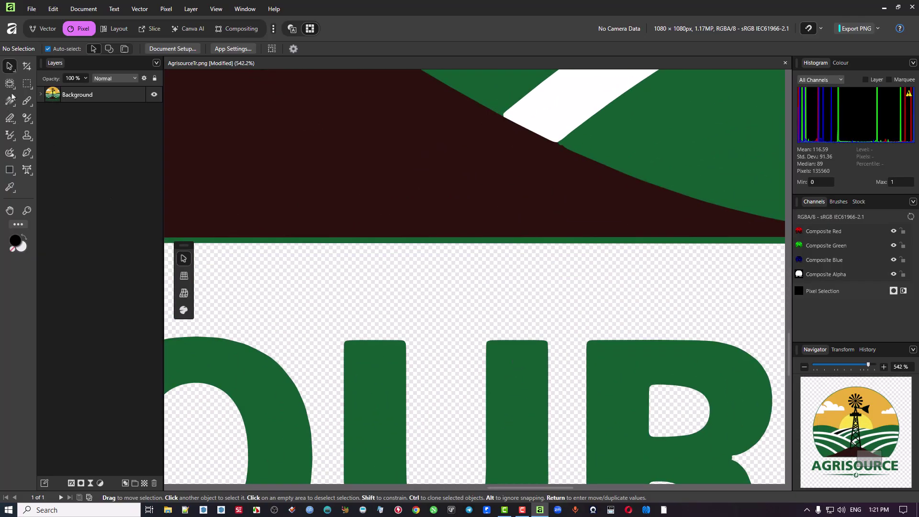
# - In the Vector persona, use the Node Tool to show the nodes of a green letter stem's curve
pyautogui.click(43, 30)
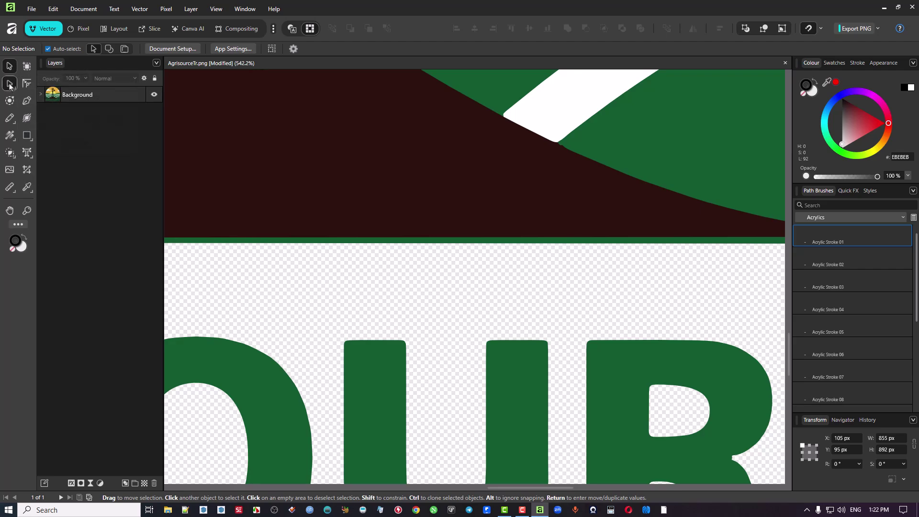
pyautogui.click(9, 85)
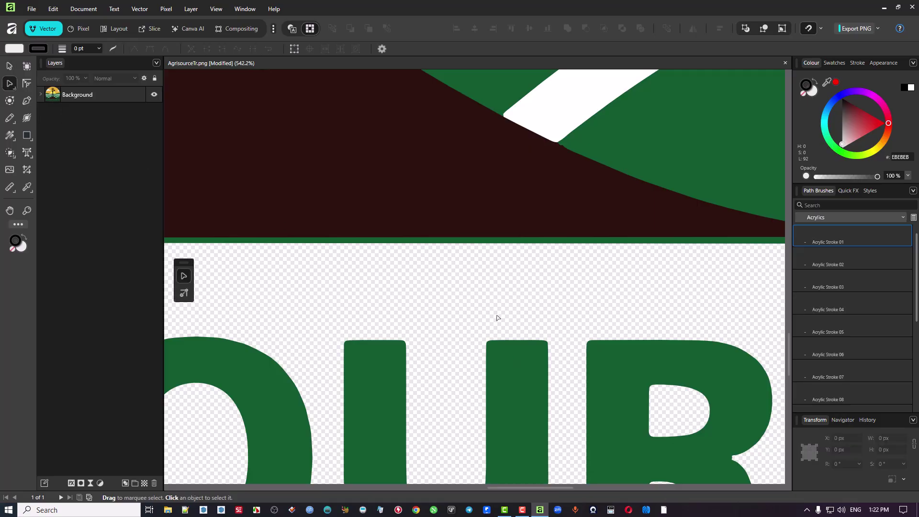
pyautogui.scroll(3, 511, 352)
pyautogui.click(509, 348)
pyautogui.press('v')
pyautogui.click(526, 254)
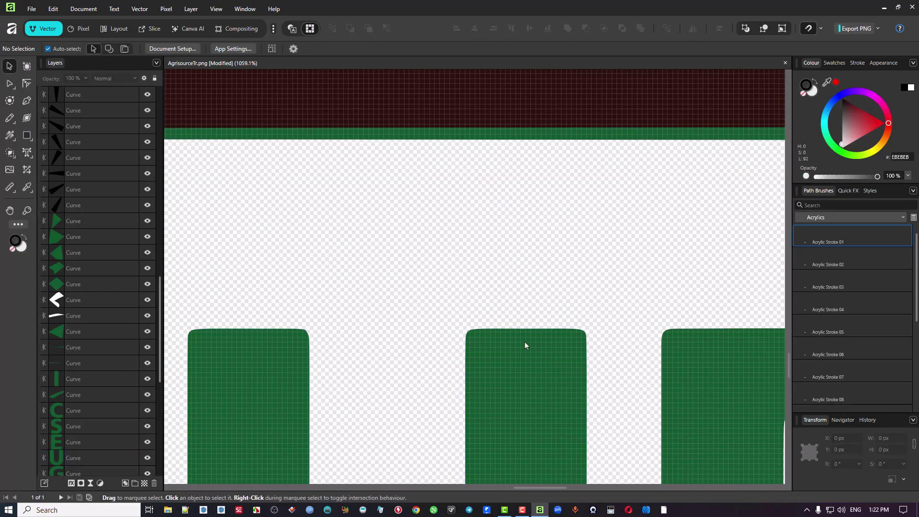
pyautogui.click(525, 343)
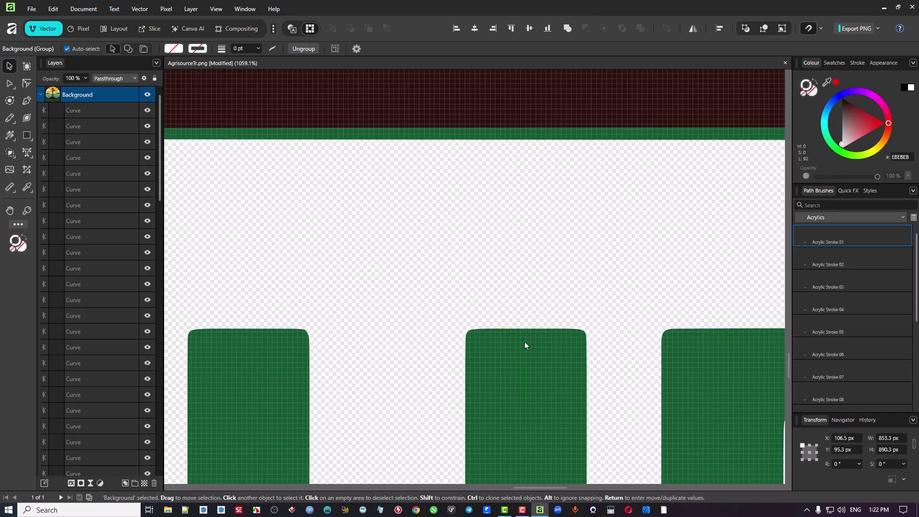
pyautogui.click(11, 84)
pyautogui.click(488, 334)
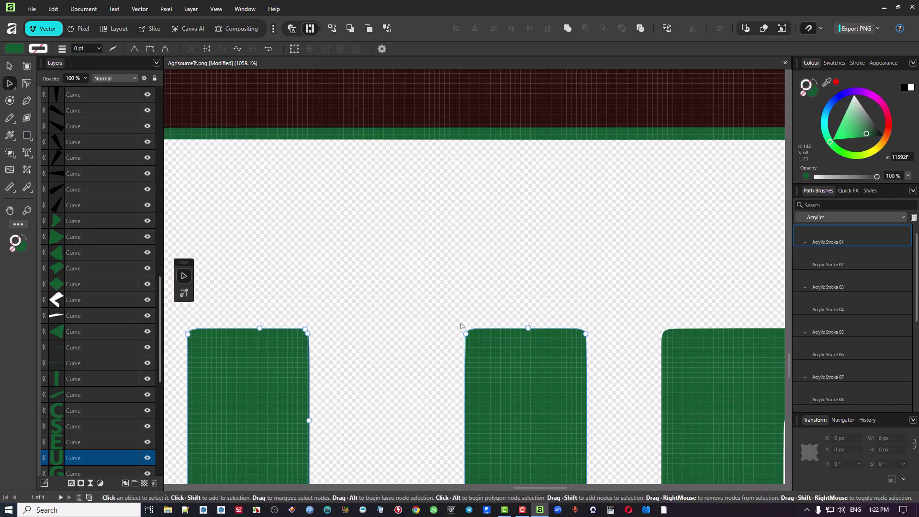
# - Make the middle stem's top corner nodes sharp and align them into a flat, level top edge
pyautogui.moveTo(405, 288); pyautogui.dragTo(646, 384)
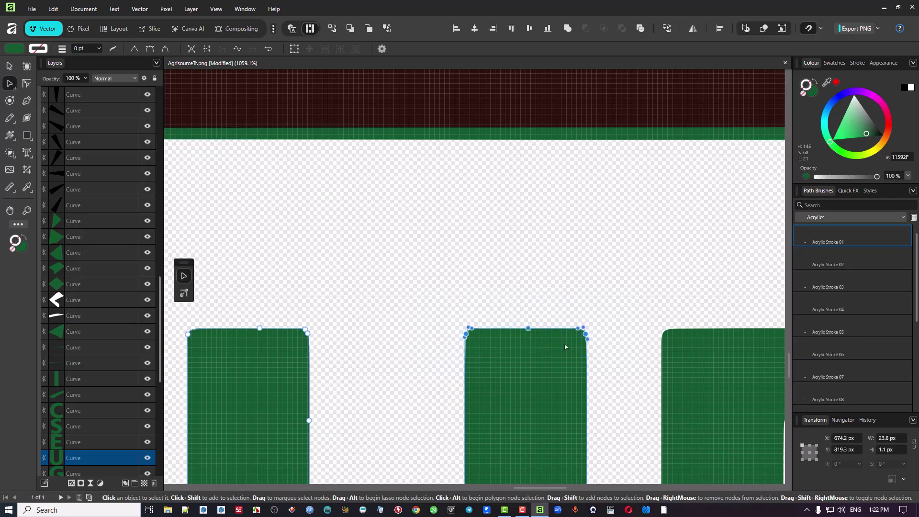
pyautogui.click(135, 49)
pyautogui.click(135, 50)
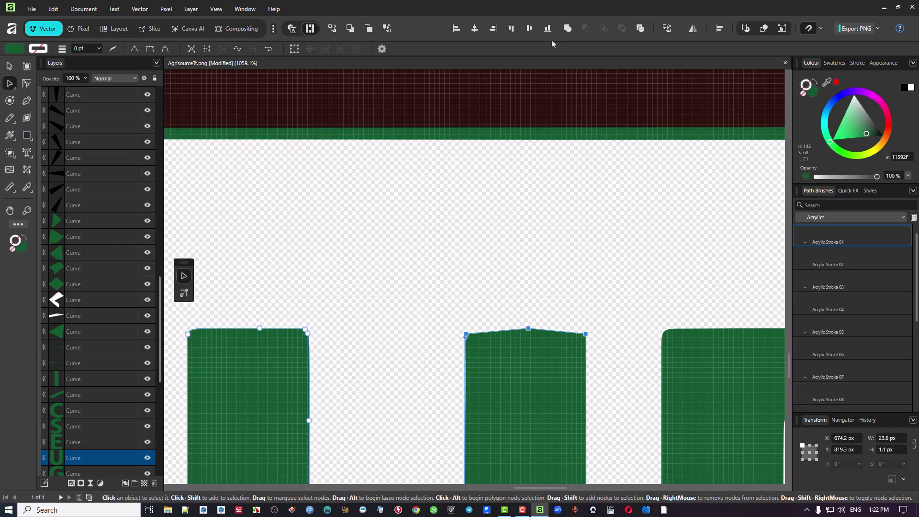
pyautogui.click(512, 30)
pyautogui.click(558, 297)
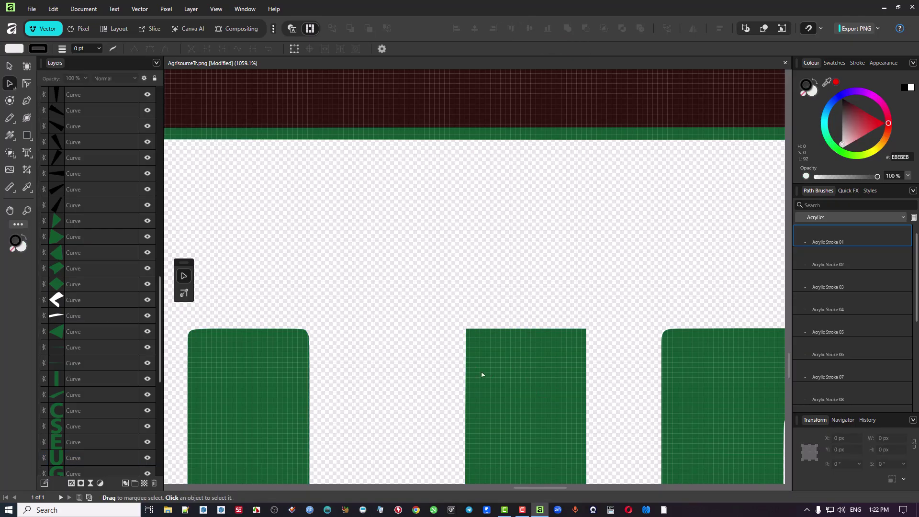
# - Adjust the next stem's top-right corner node and delete the middle node on its top edge
pyautogui.scroll(2, 250, 357)
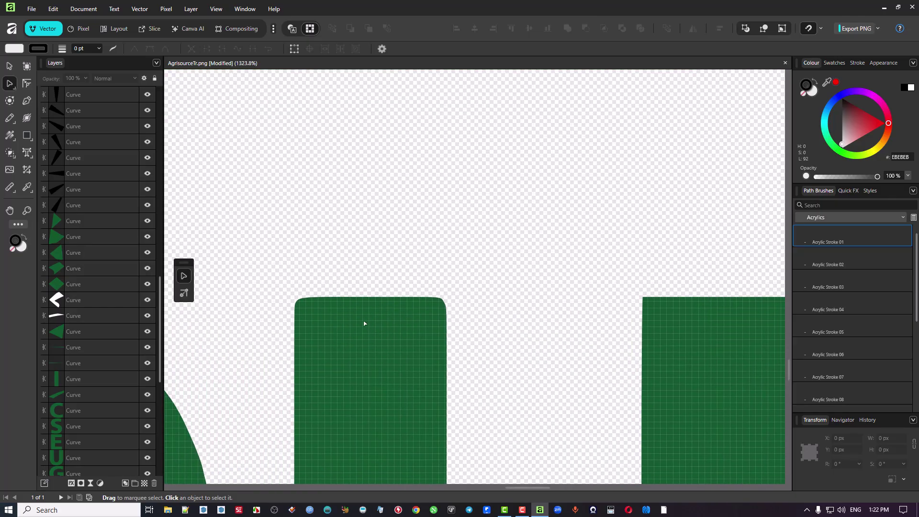
pyautogui.click(365, 318)
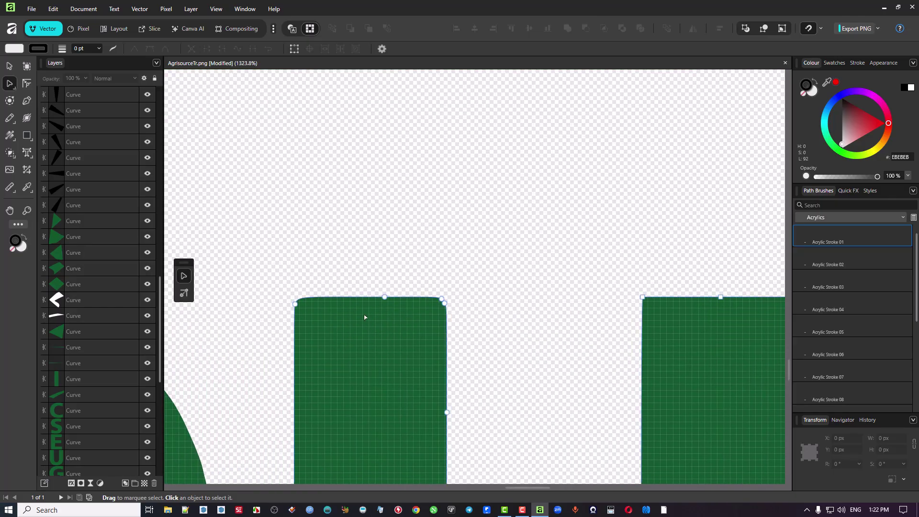
pyautogui.click(442, 300)
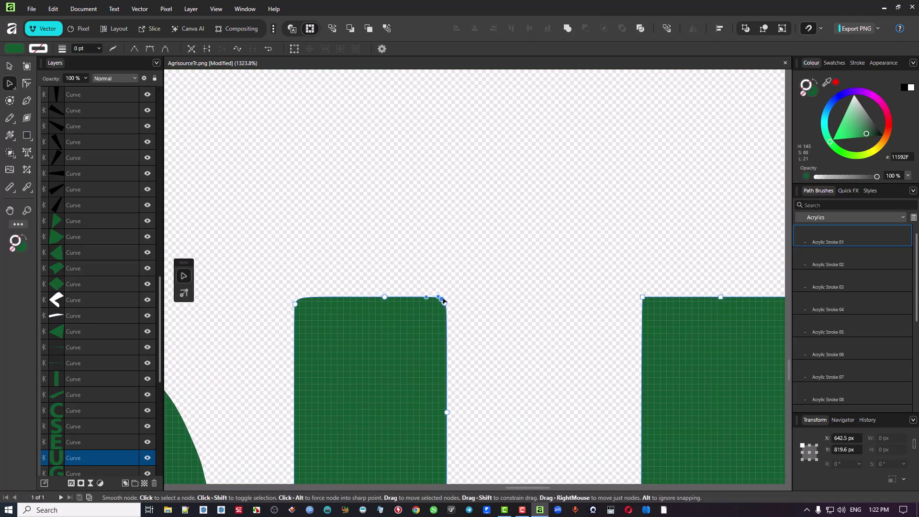
pyautogui.moveTo(443, 300); pyautogui.dragTo(445, 304)
pyautogui.click(481, 322)
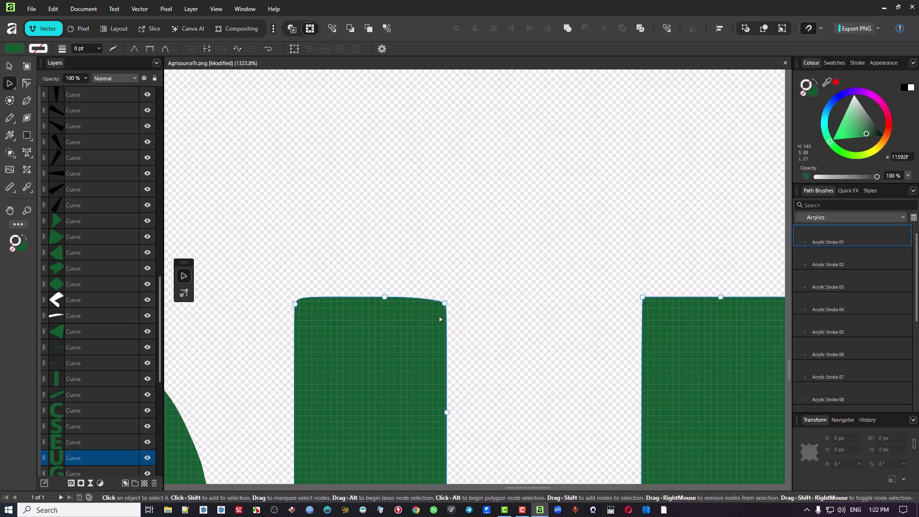
pyautogui.click(386, 297)
pyautogui.press('Delete')
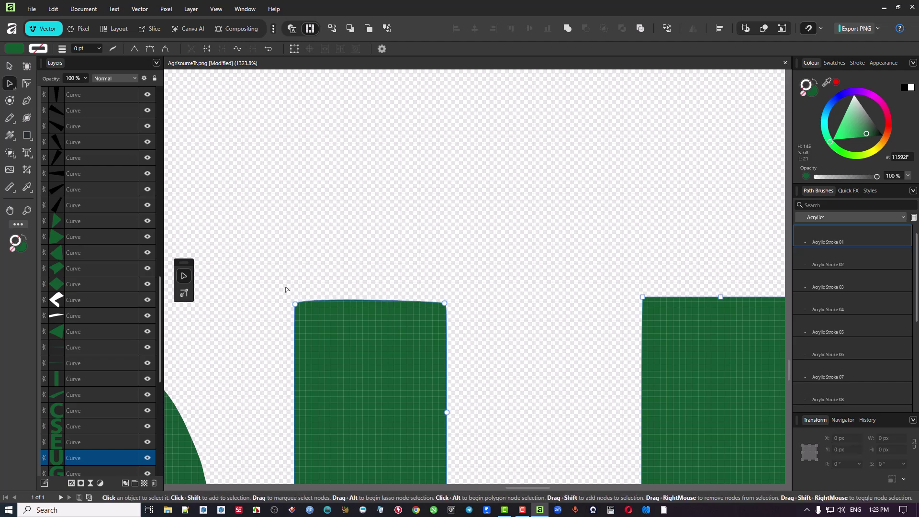
# - Convert the stem's two top corner nodes to sharp and level them with Align Top Edges
pyautogui.moveTo(279, 280); pyautogui.dragTo(527, 354)
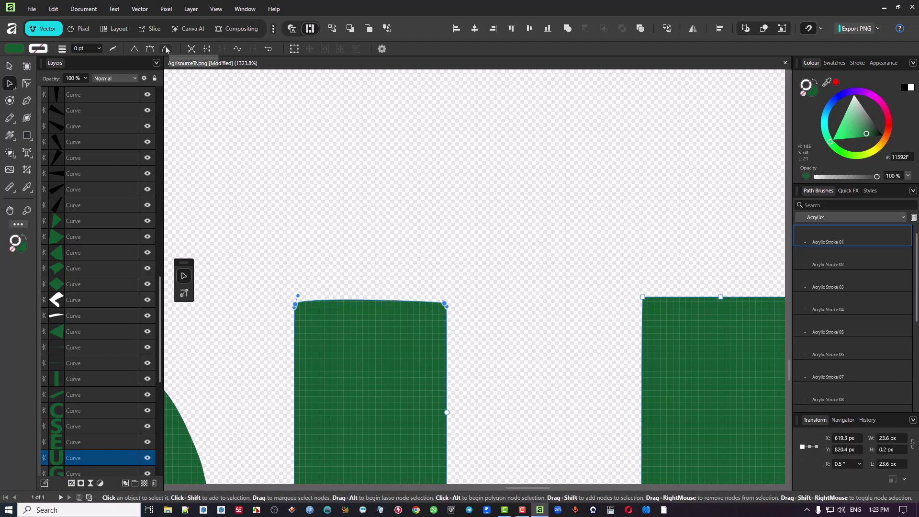
pyautogui.click(135, 50)
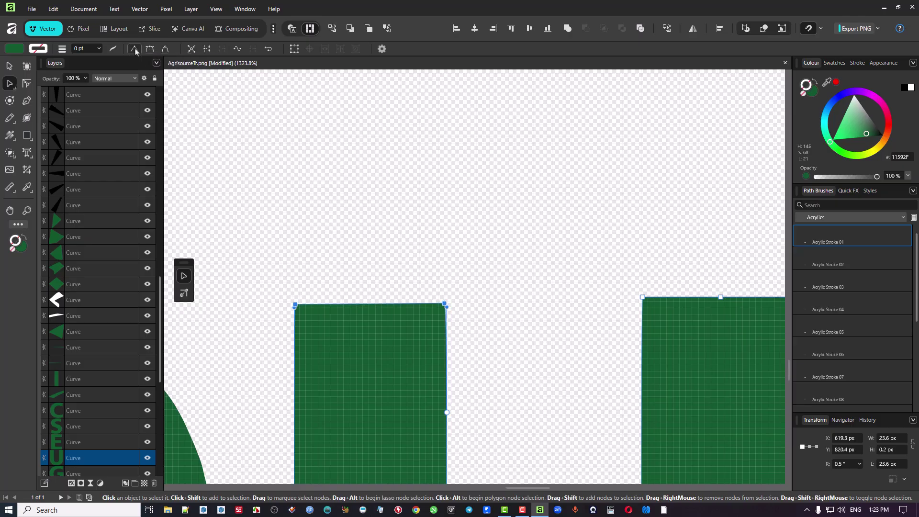
pyautogui.moveTo(270, 268); pyautogui.dragTo(542, 357)
pyautogui.click(511, 29)
# - Align the top nodes of both U stems so their tops sit level with each other
pyautogui.scroll(-2, 542, 211)
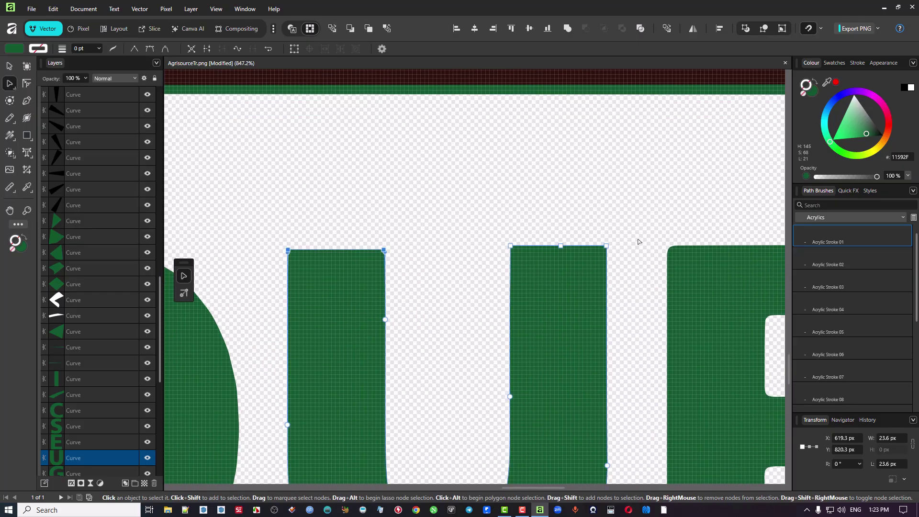
pyautogui.moveTo(257, 213); pyautogui.dragTo(542, 286)
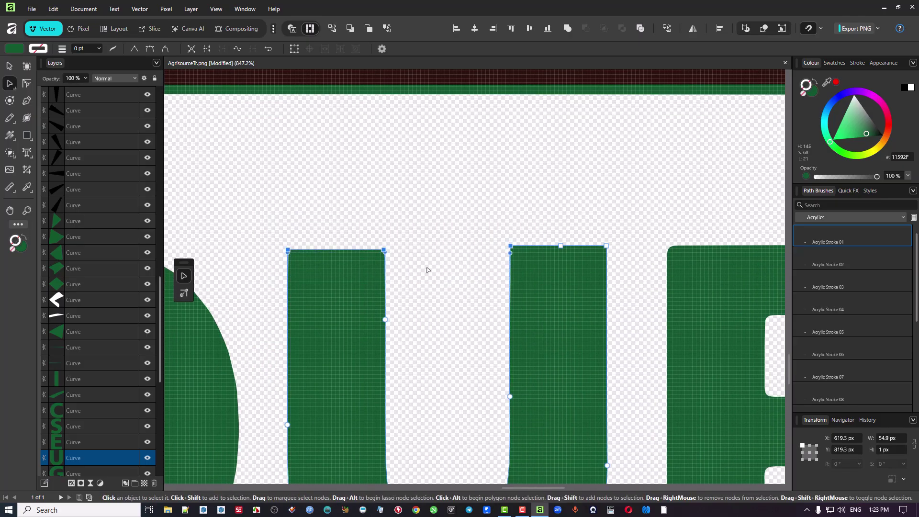
pyautogui.moveTo(254, 211); pyautogui.dragTo(653, 285)
pyautogui.click(511, 29)
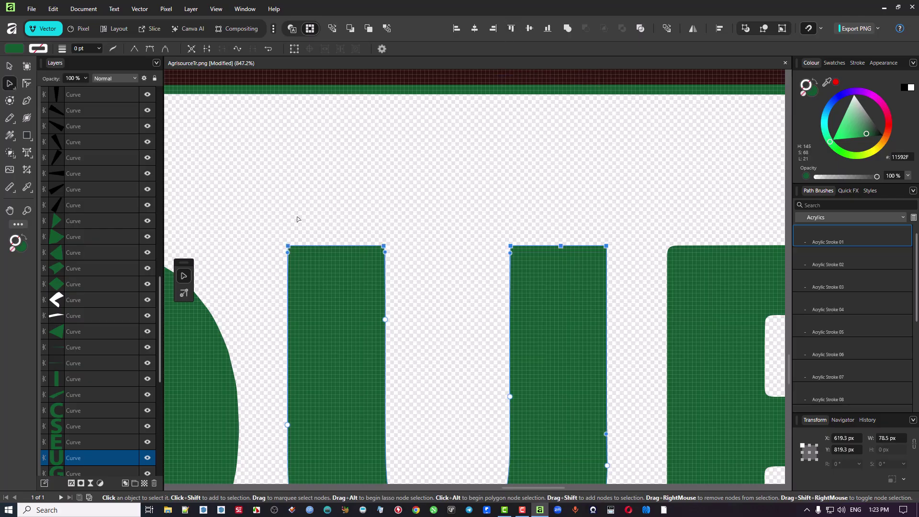
pyautogui.click(409, 258)
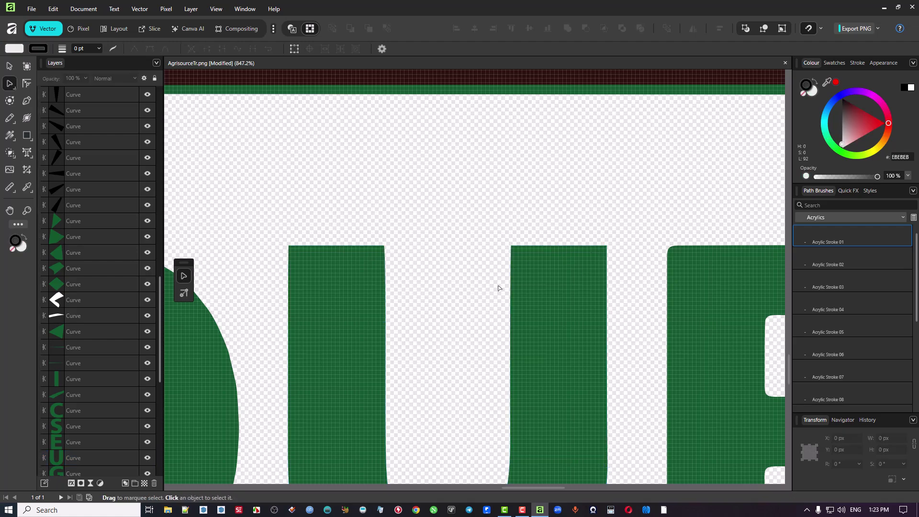
pyautogui.scroll(-5, 495, 282)
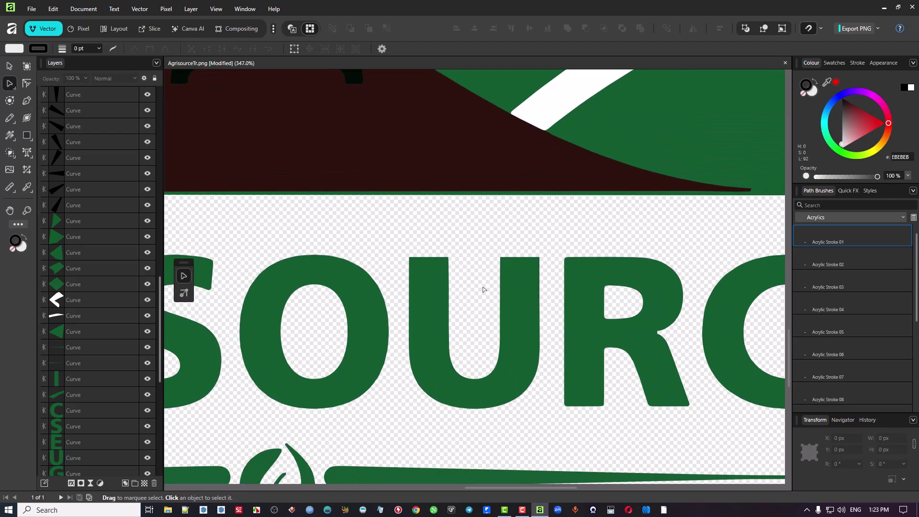
pyautogui.scroll(4, 577, 269)
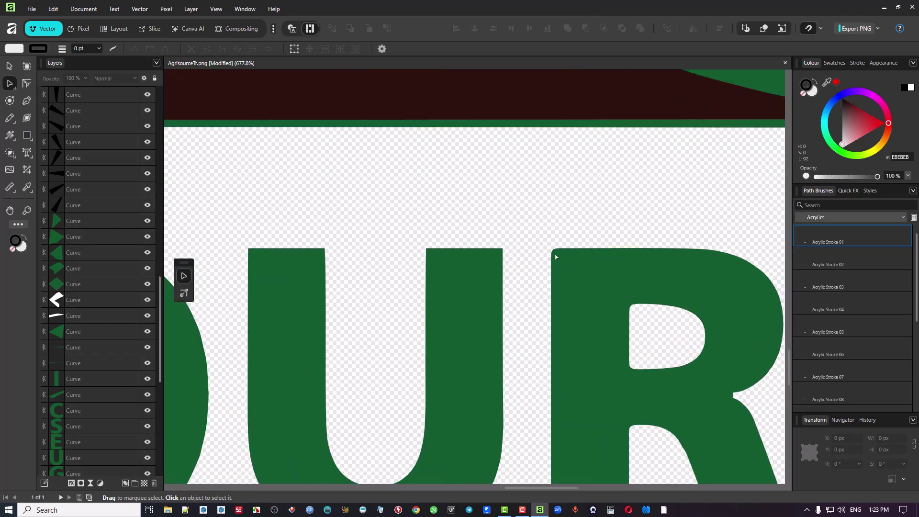
pyautogui.click(556, 257)
pyautogui.press('v')
pyautogui.scroll(1, 558, 256)
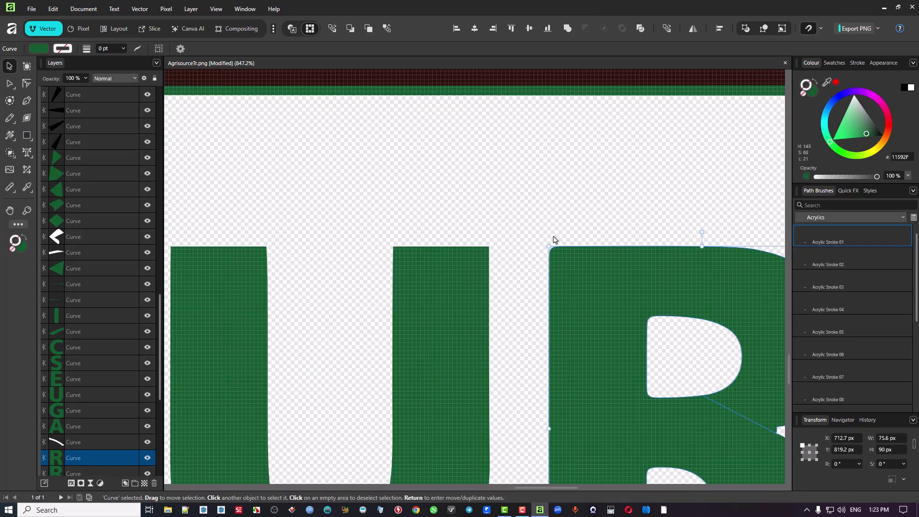
pyautogui.click(9, 84)
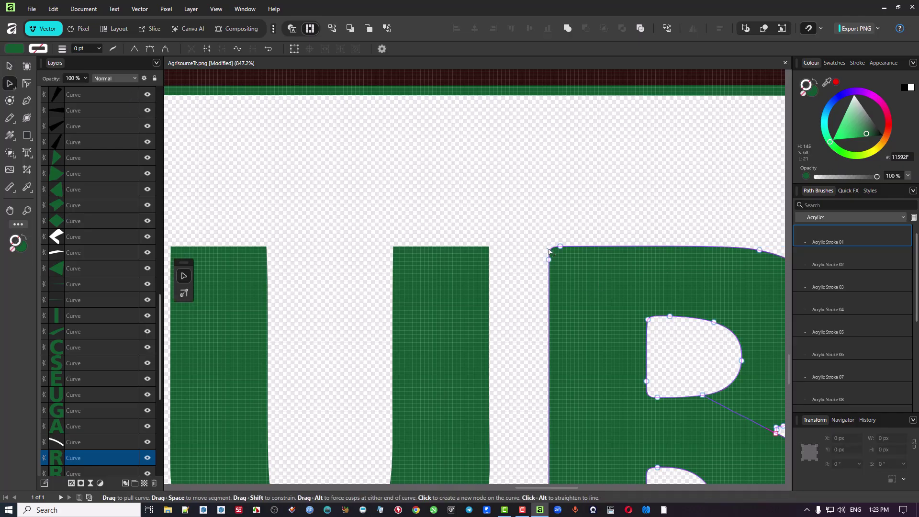
pyautogui.click(552, 252)
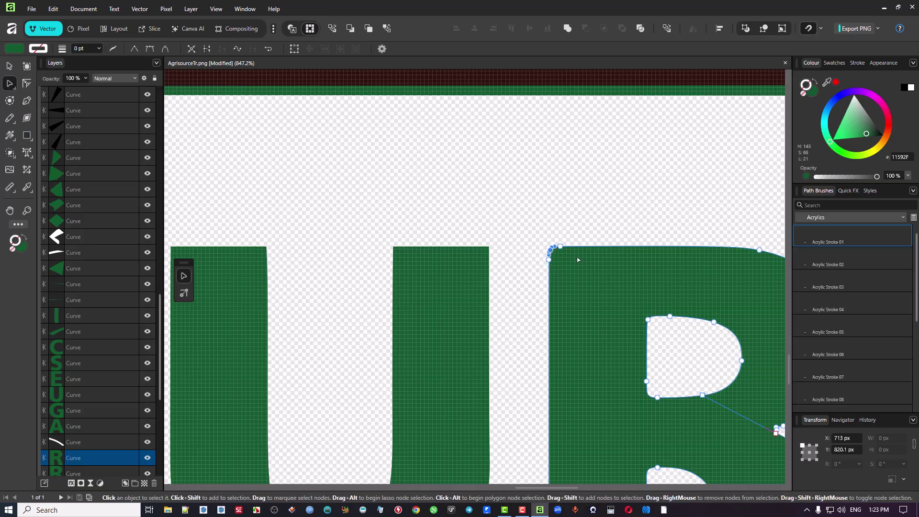
pyautogui.scroll(-10, 533, 268)
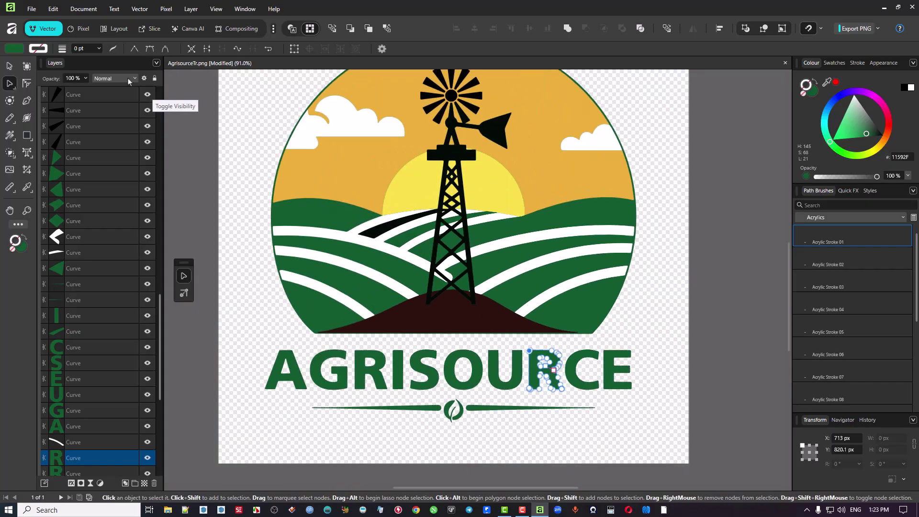
# - Switch to the Move tool and reposition the view on the logo
pyautogui.click(9, 66)
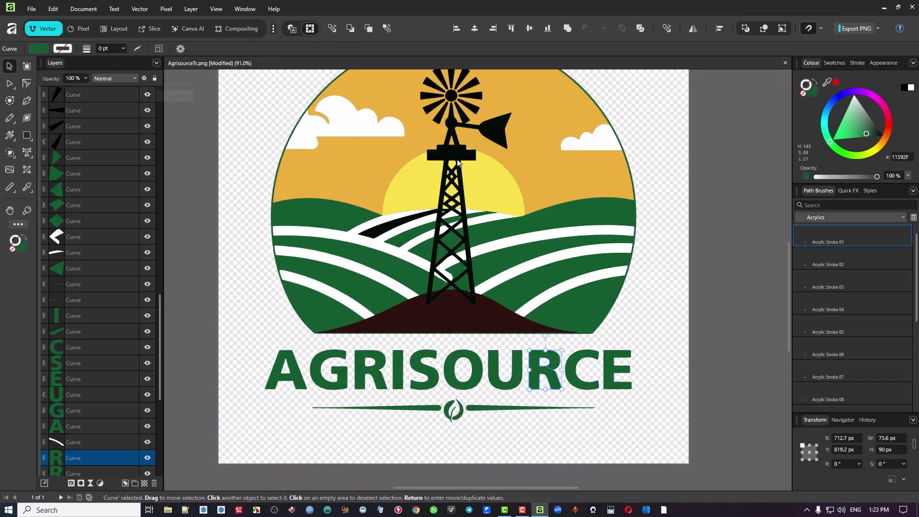
pyautogui.scroll(3, 493, 261)
pyautogui.moveTo(493, 261); pyautogui.dragTo(480, 243)
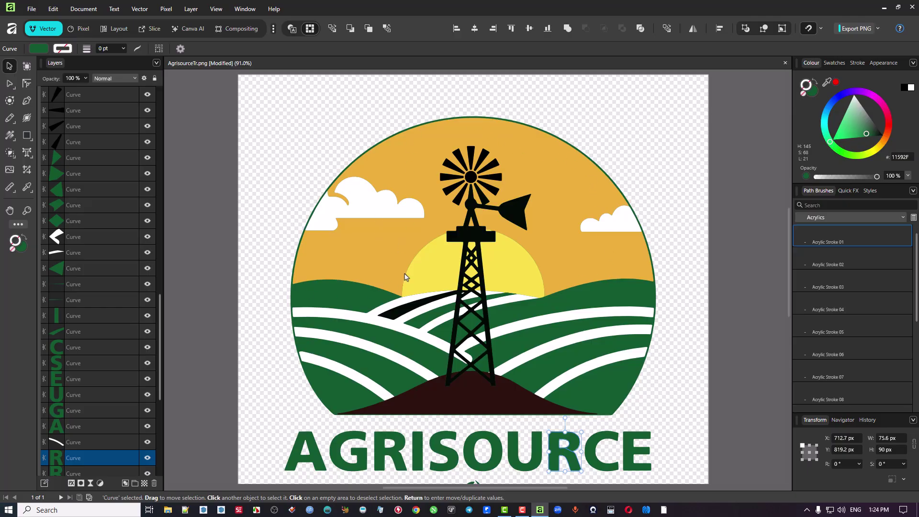
# - Drag the orange sky shape up and right off the logo, exposing the green circle beneath
pyautogui.click(9, 83)
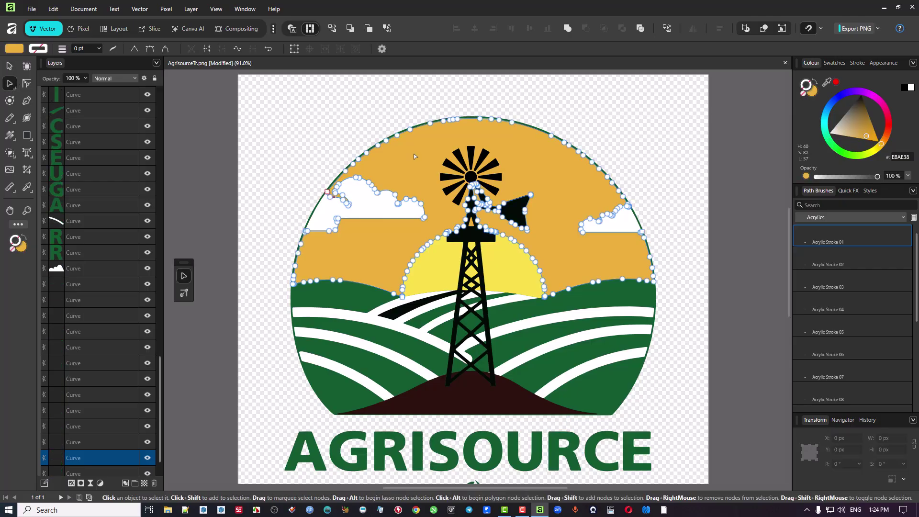
pyautogui.click(8, 67)
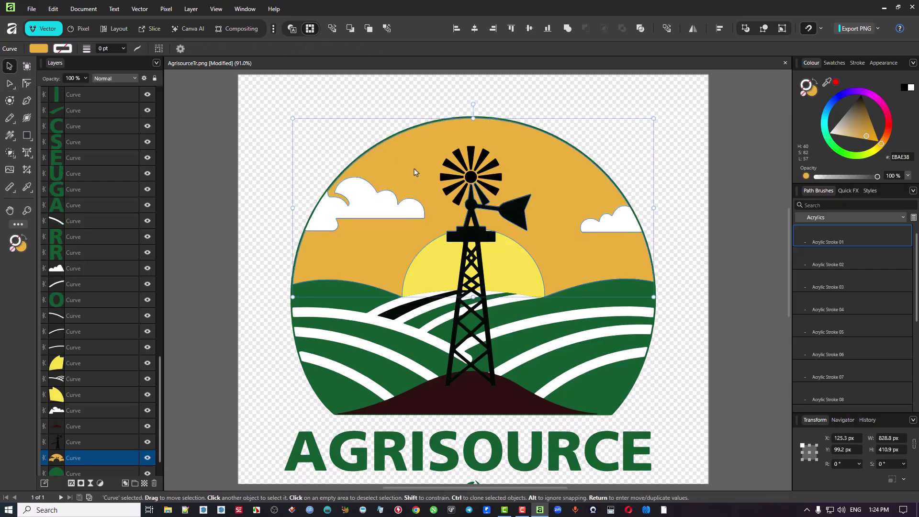
pyautogui.moveTo(452, 167); pyautogui.dragTo(553, 114)
pyautogui.scroll(-3, 505, 195)
pyautogui.scroll(2, 466, 209)
pyautogui.hscroll(2, 465, 210)
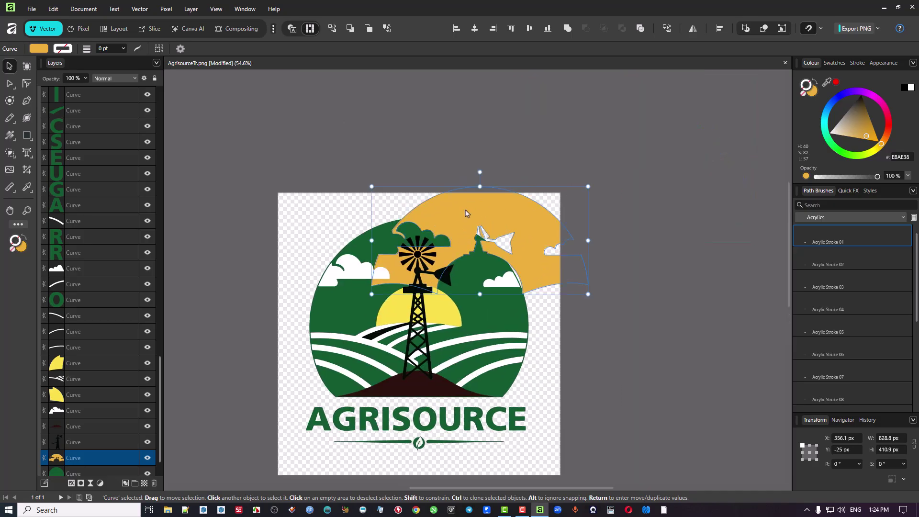
pyautogui.moveTo(465, 210); pyautogui.dragTo(449, 225)
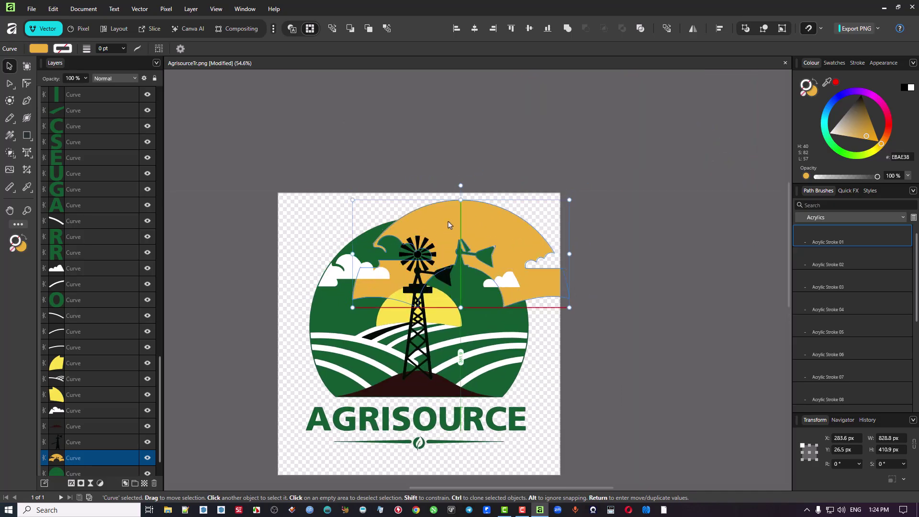
pyautogui.scroll(1, 400, 248)
pyautogui.scroll(4, 401, 249)
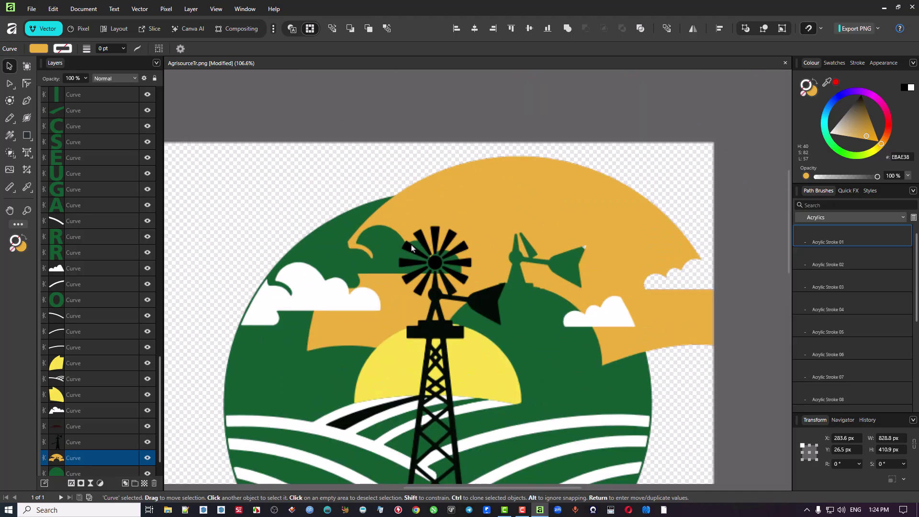
# - Move the left white cloud above the circle, then shift the orange shape and select the black windmill tower
pyautogui.click(295, 294)
pyautogui.moveTo(295, 293); pyautogui.dragTo(215, 266)
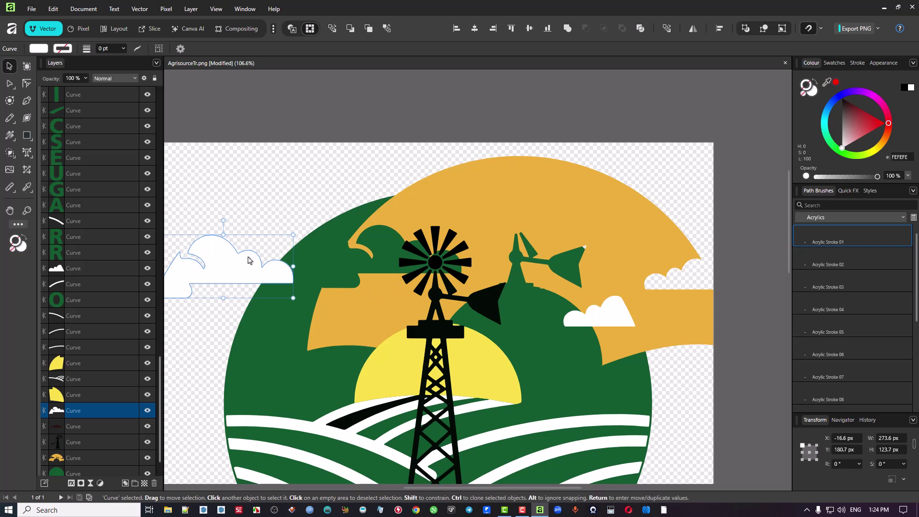
pyautogui.moveTo(244, 262); pyautogui.dragTo(308, 190)
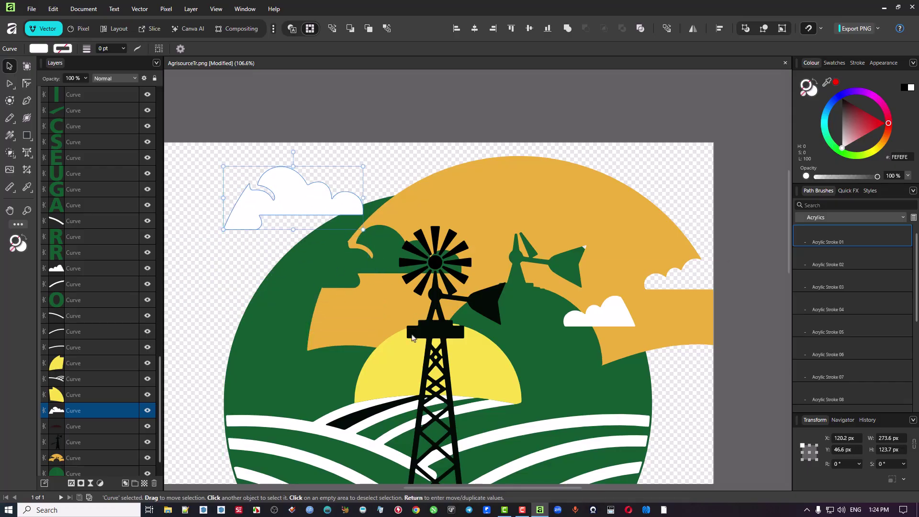
pyautogui.moveTo(468, 218); pyautogui.dragTo(363, 258)
pyautogui.click(475, 307)
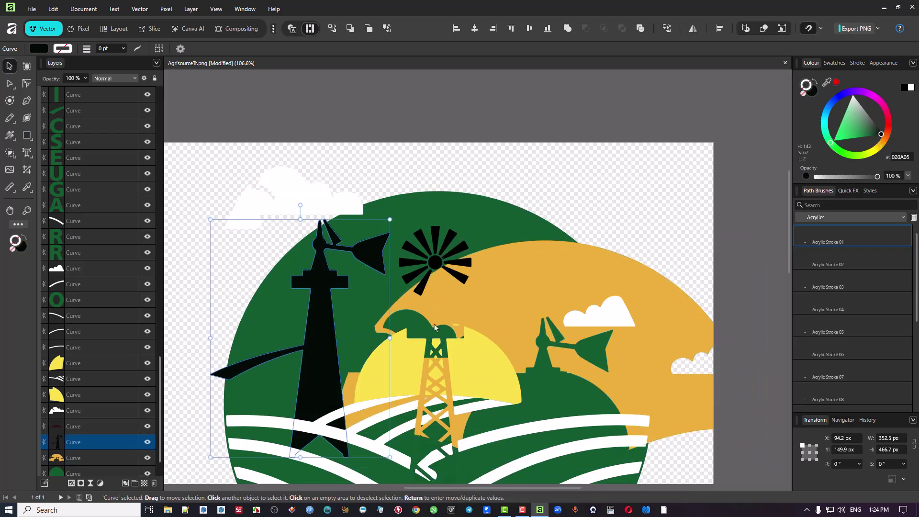
pyautogui.click(312, 30)
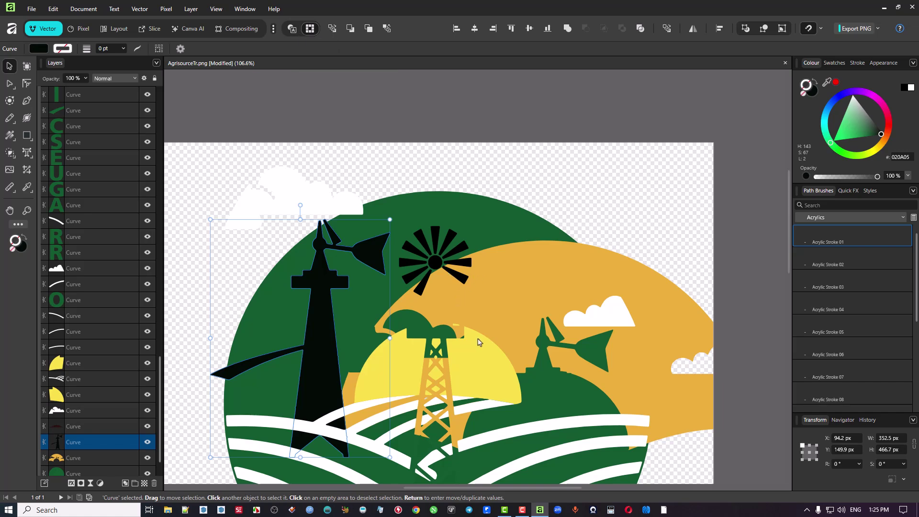
pyautogui.scroll(-5, 479, 342)
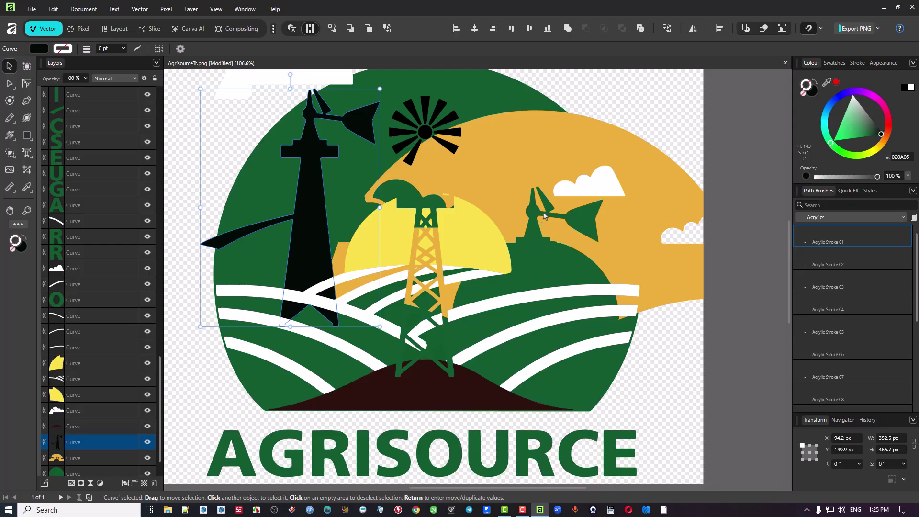
pyautogui.keyDown('ctrl'); pyautogui.scroll(5, 550, 215); pyautogui.keyUp('ctrl')
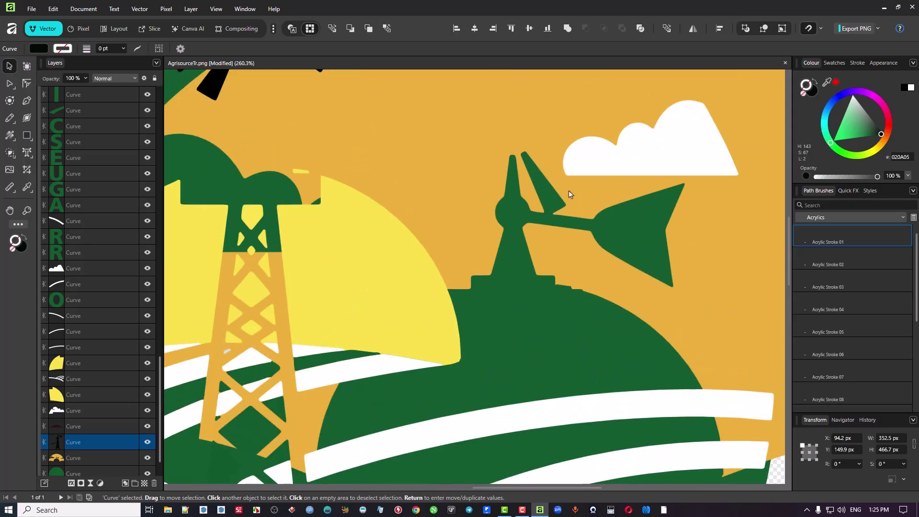
pyautogui.keyDown('ctrl'); pyautogui.scroll(1, 558, 197); pyautogui.keyUp('ctrl')
pyautogui.click(563, 211)
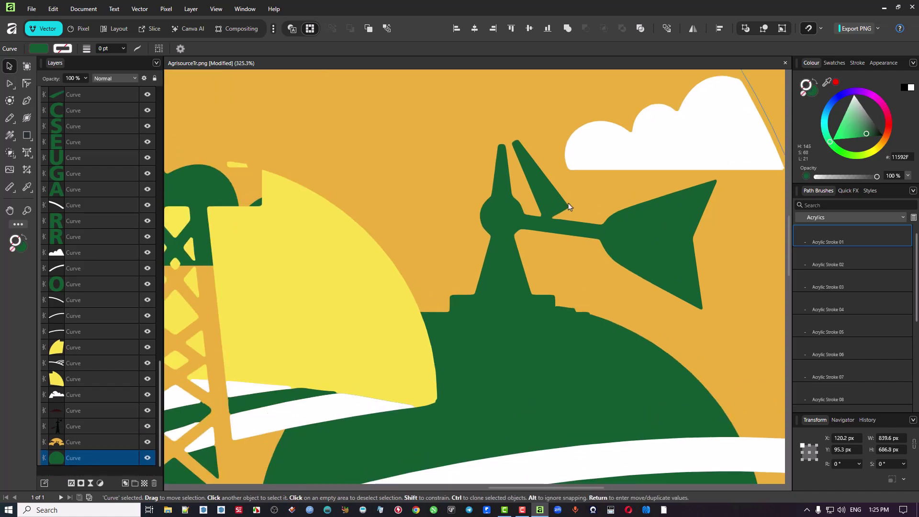
pyautogui.keyDown('ctrl'); pyautogui.scroll(-6, 527, 287); pyautogui.keyUp('ctrl')
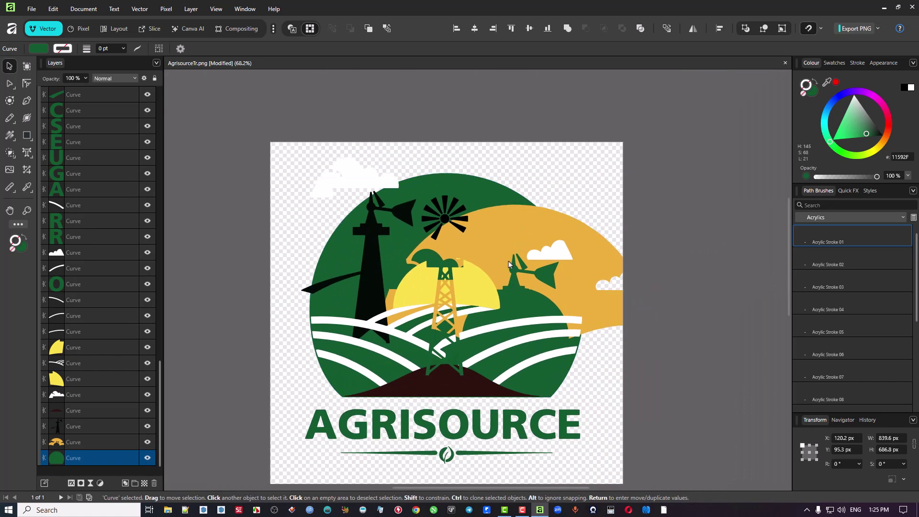